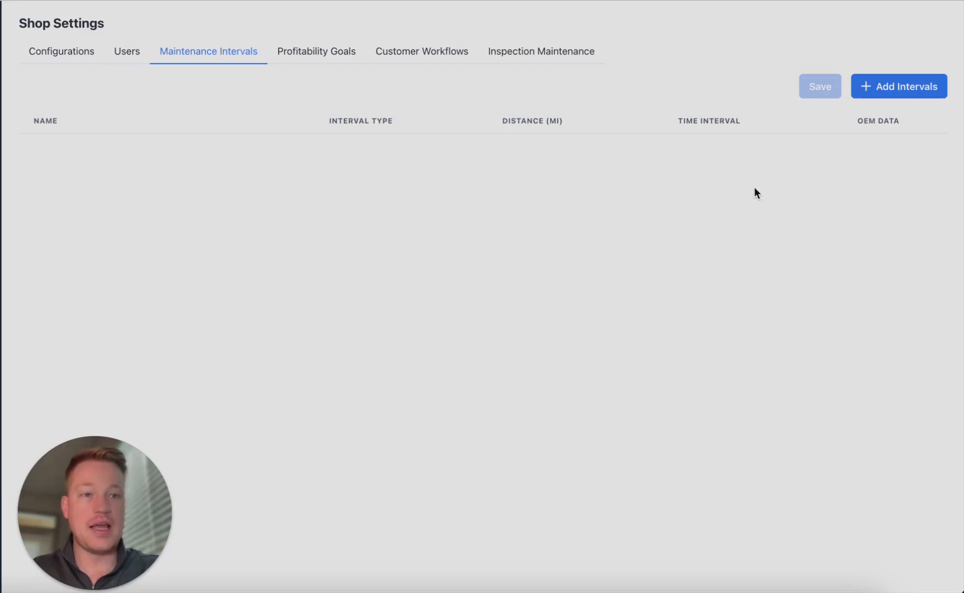
Add all predefined maintenance intervals to the shop except Battery Replacement, GDI Service and Conventional Oil Change
left_click(904, 88)
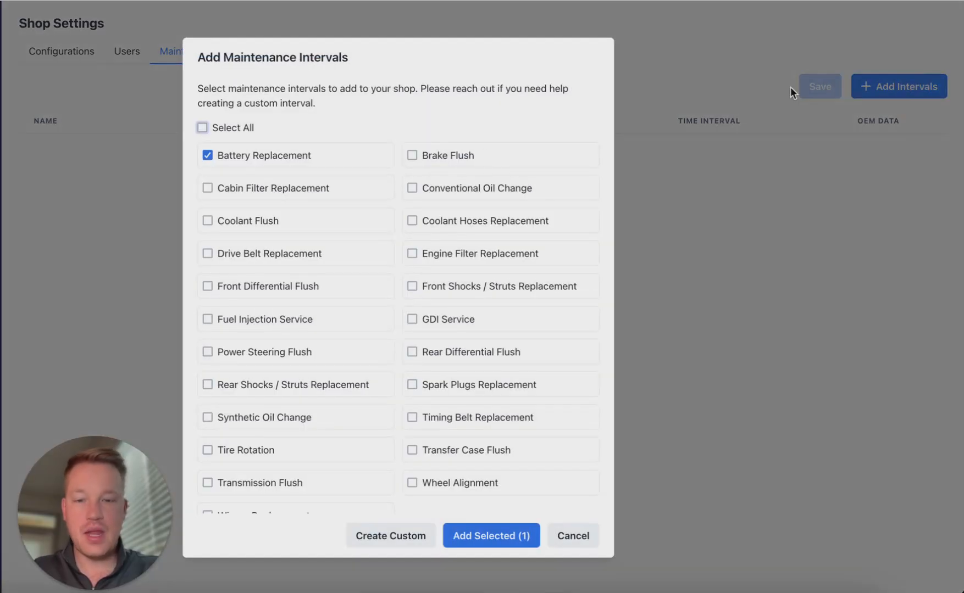
left_click(303, 156)
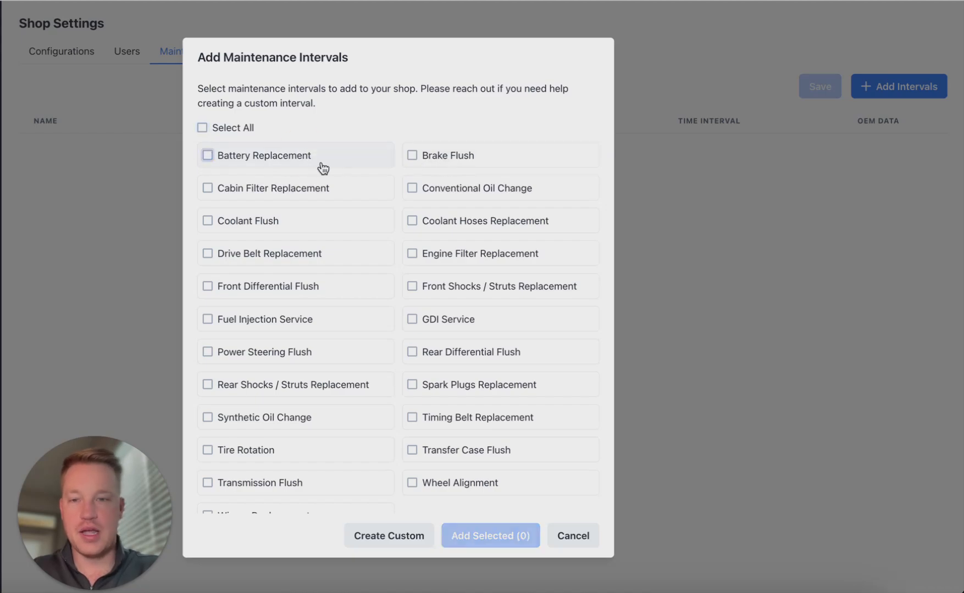
left_click(237, 130)
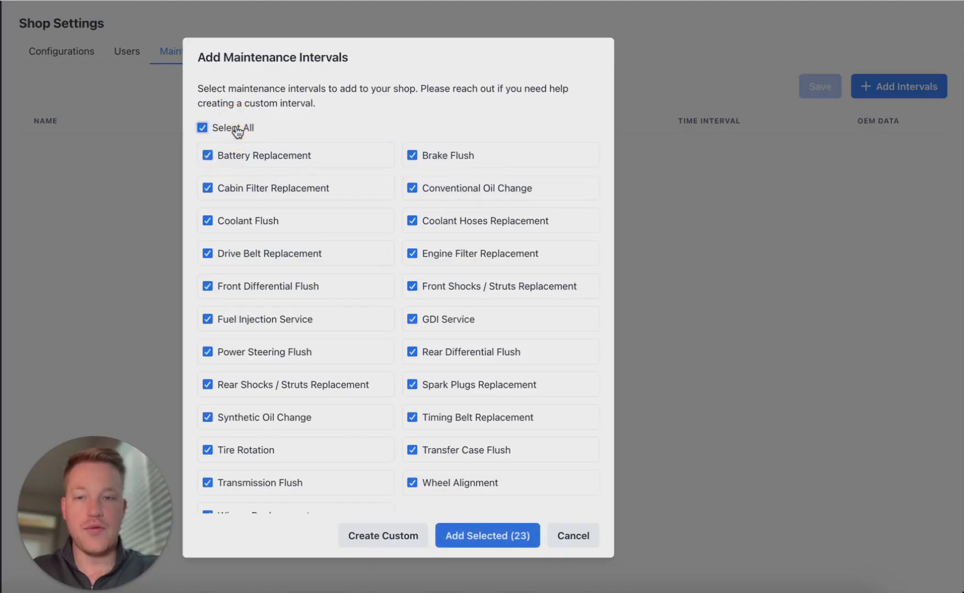
left_click(285, 157)
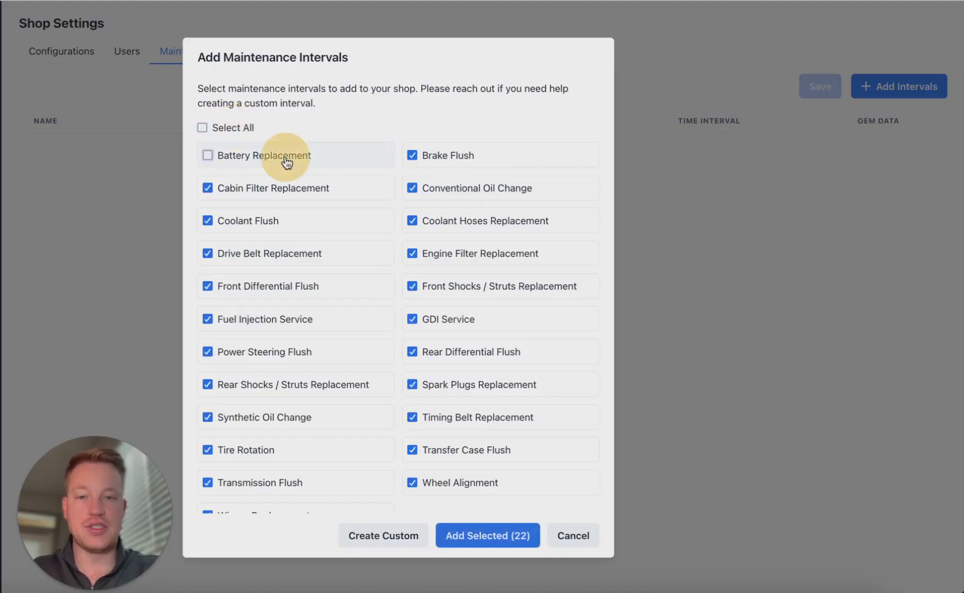
scroll(441, 259, "down", 1)
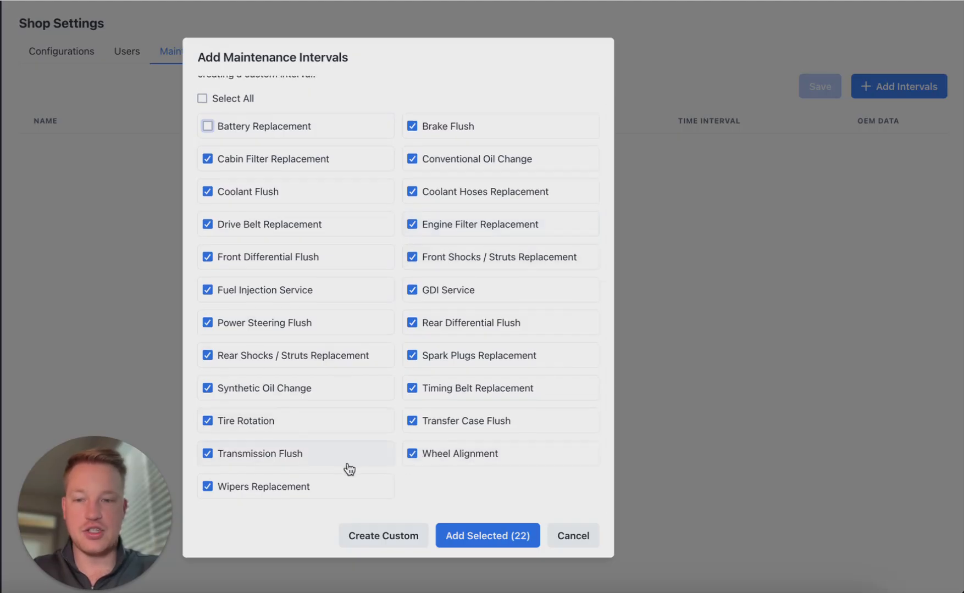
scroll(343, 304, "up", 1)
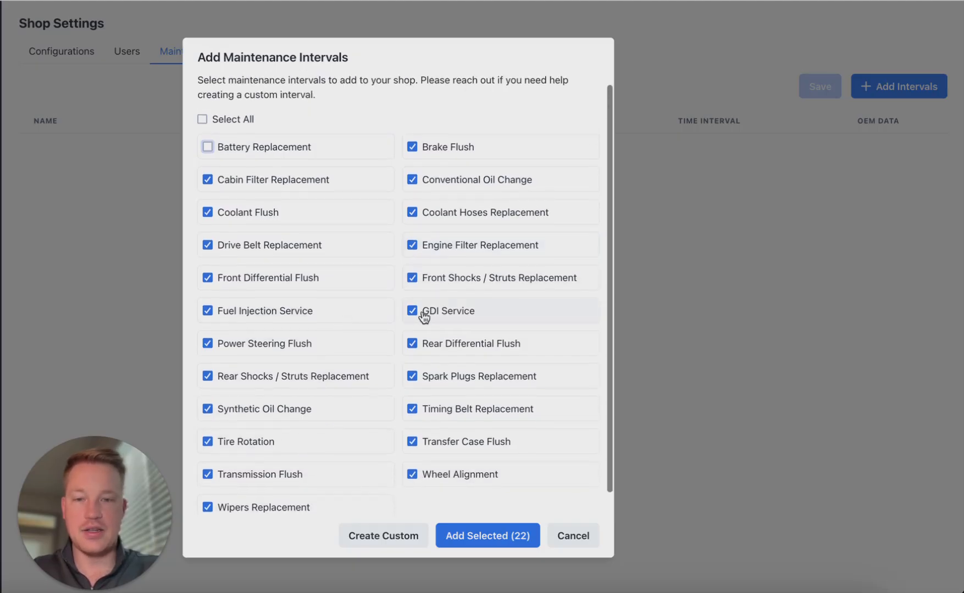
left_click(434, 313)
scroll(491, 305, "up", 1)
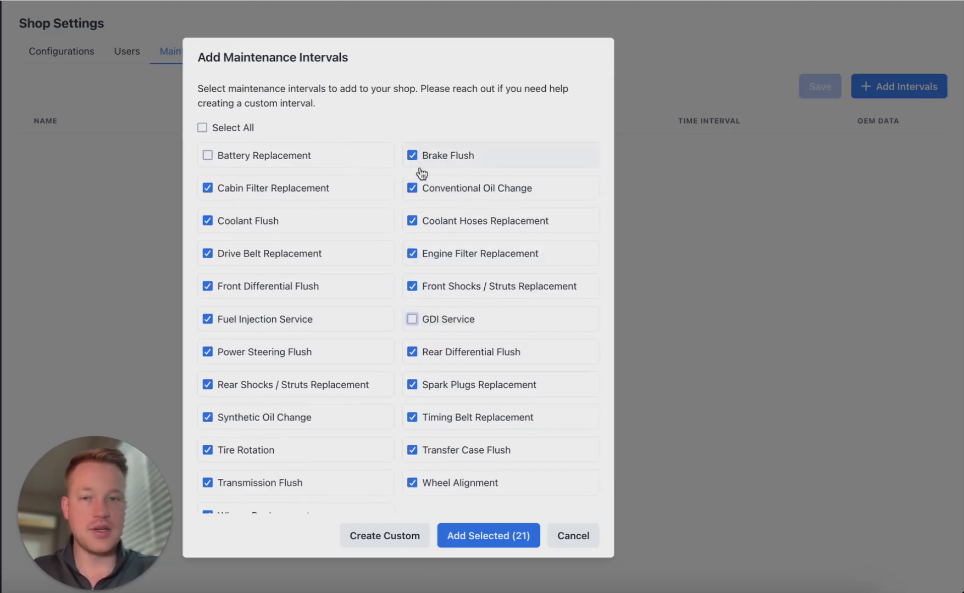
left_click(439, 193)
left_click(496, 534)
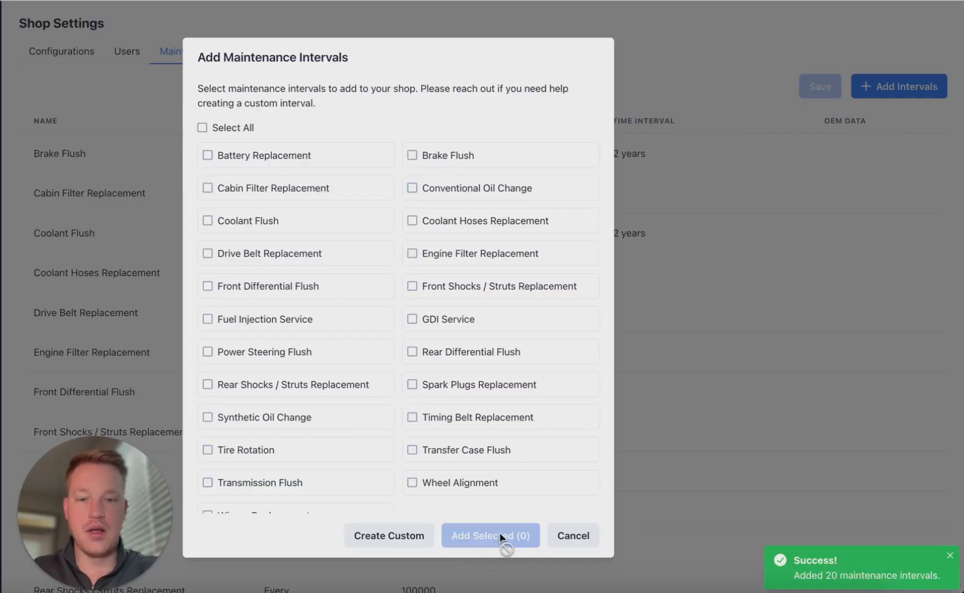
left_click(577, 536)
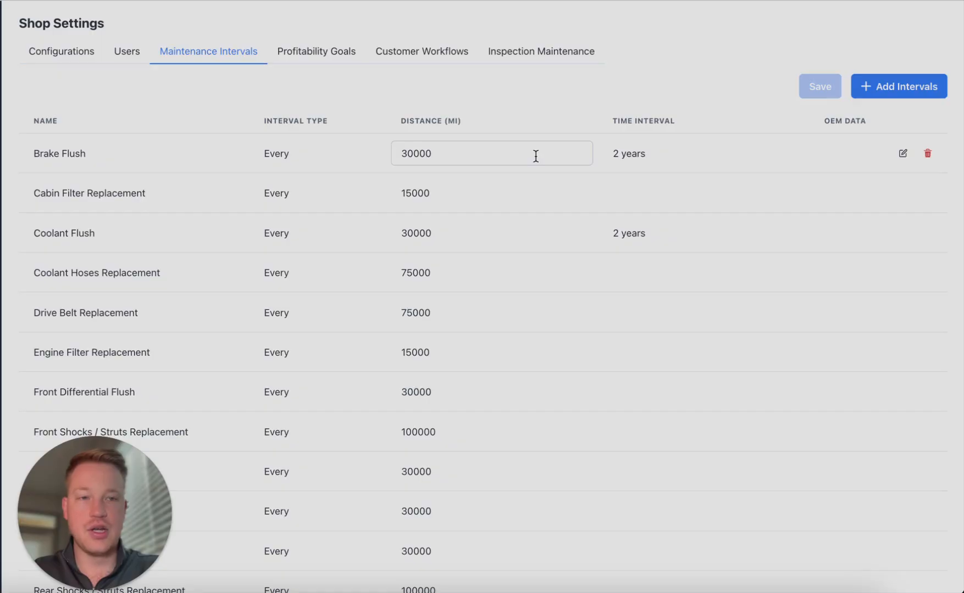
Open the Brake Flush interval for editing and review its basic info and interval configuration
left_click(865, 153)
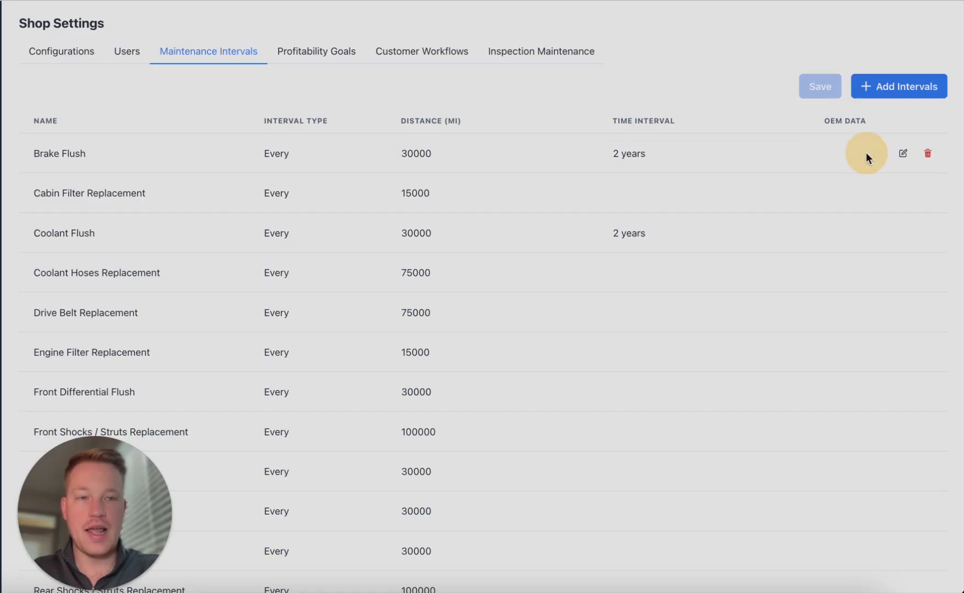
left_click(902, 156)
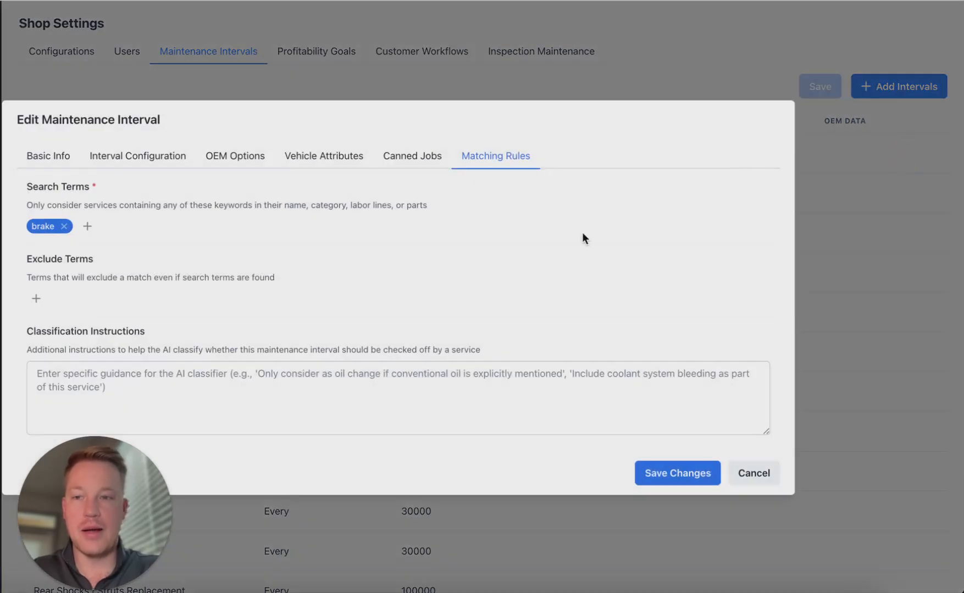
left_click(48, 156)
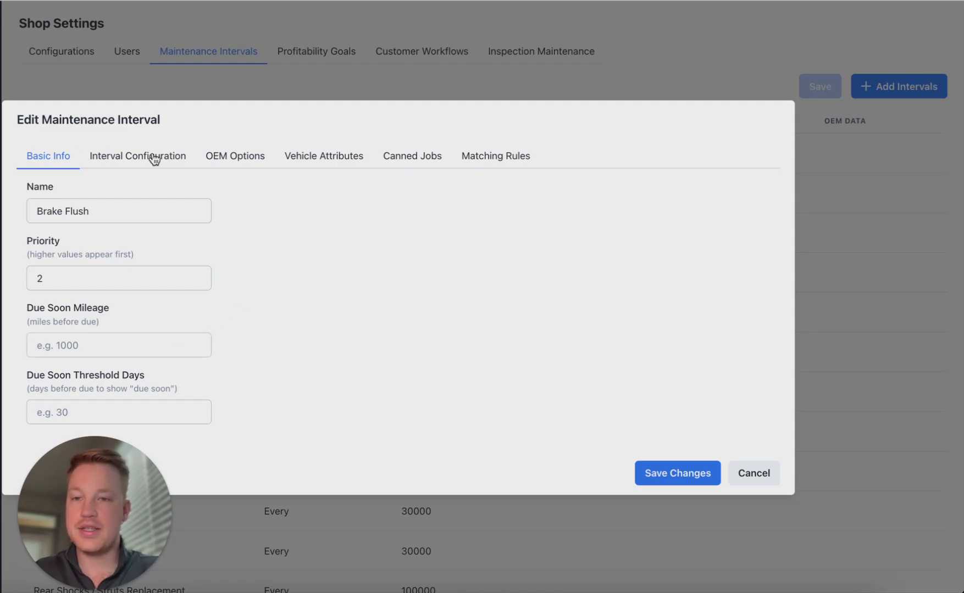
left_click(123, 161)
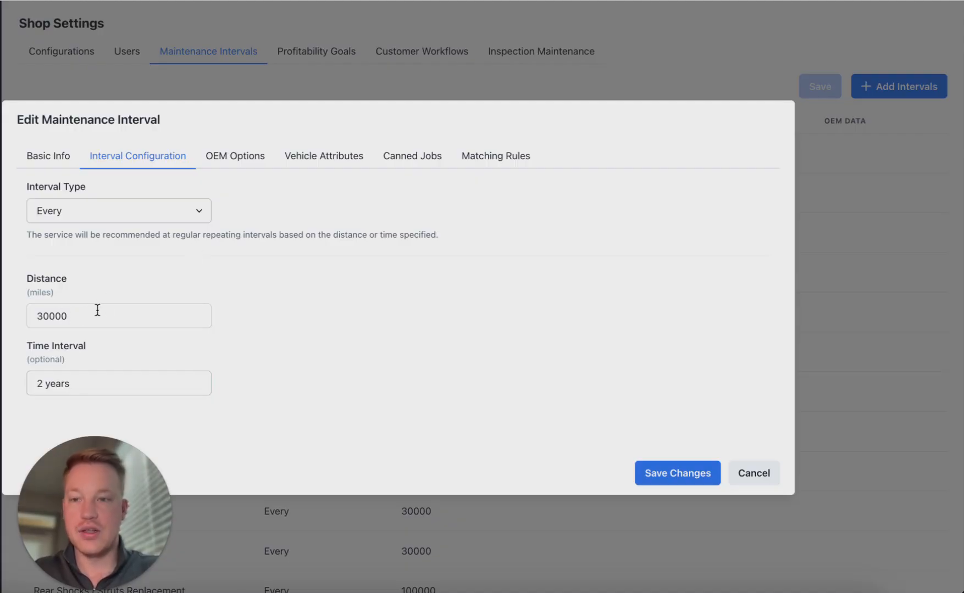
Try the First interval type for Brake Flush and review its first-service and recurring distance and time fields
left_click(181, 211)
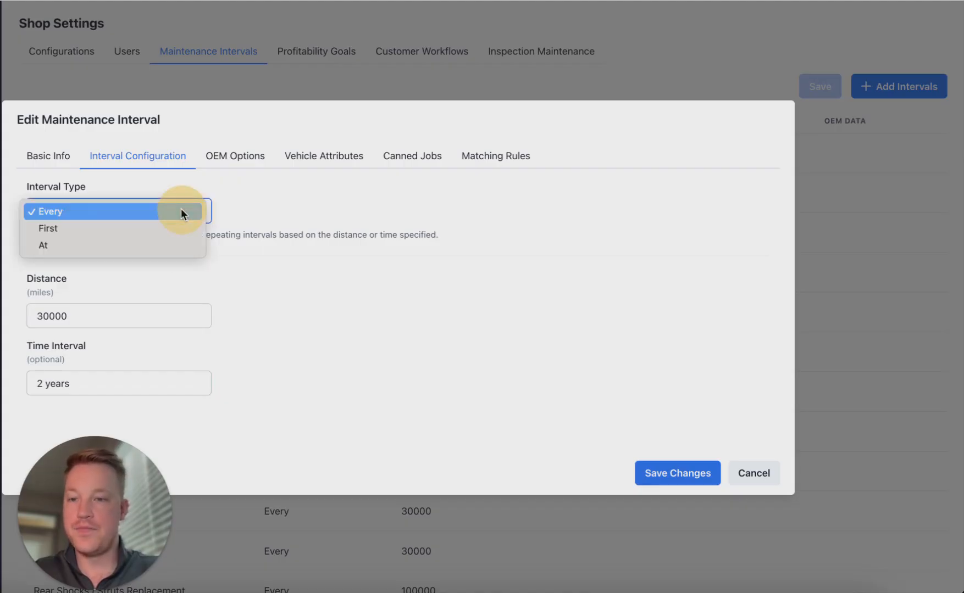
left_click(127, 229)
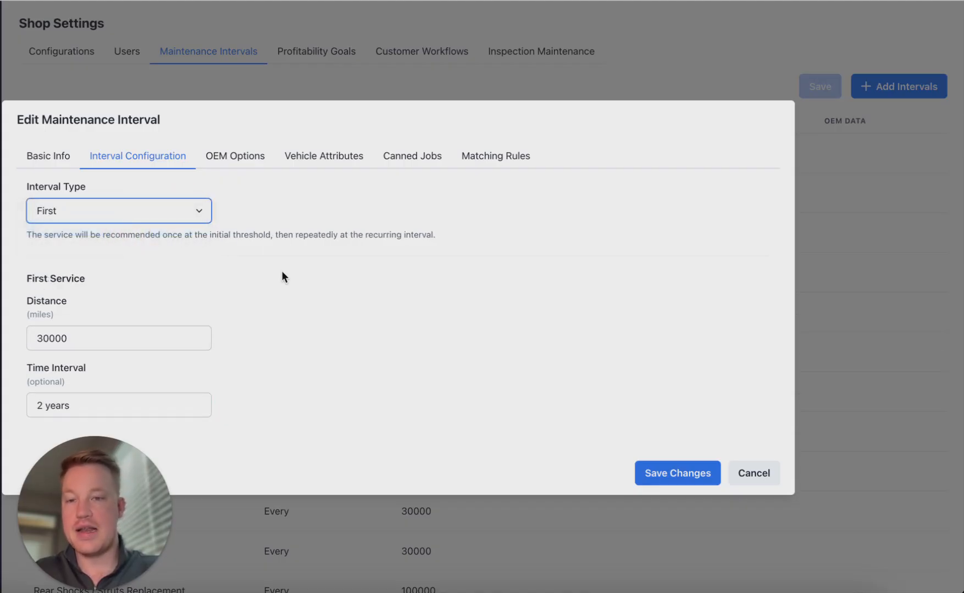
scroll(282, 276, "down", 3)
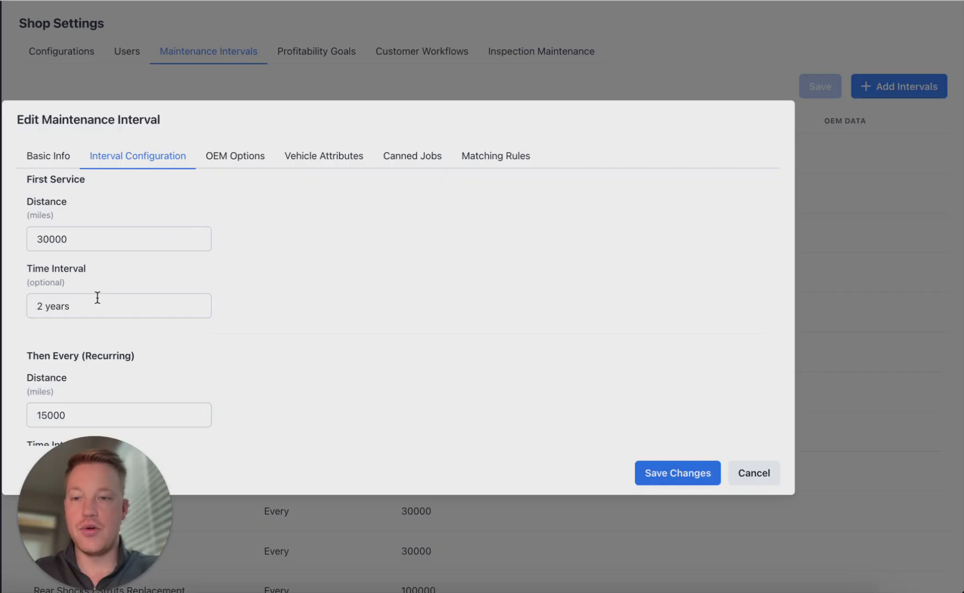
scroll(81, 264, "down", 2)
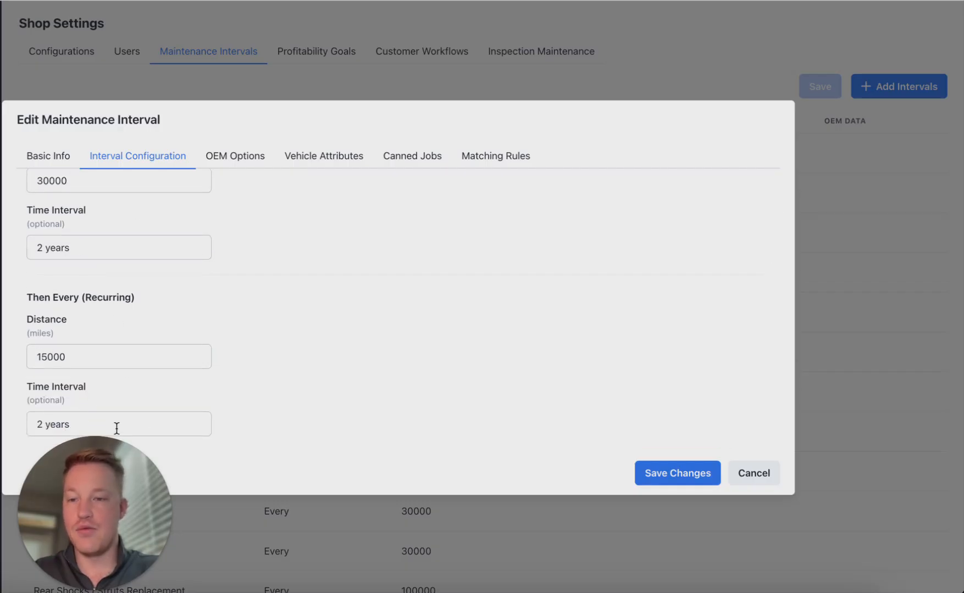
scroll(254, 366, "up", 1)
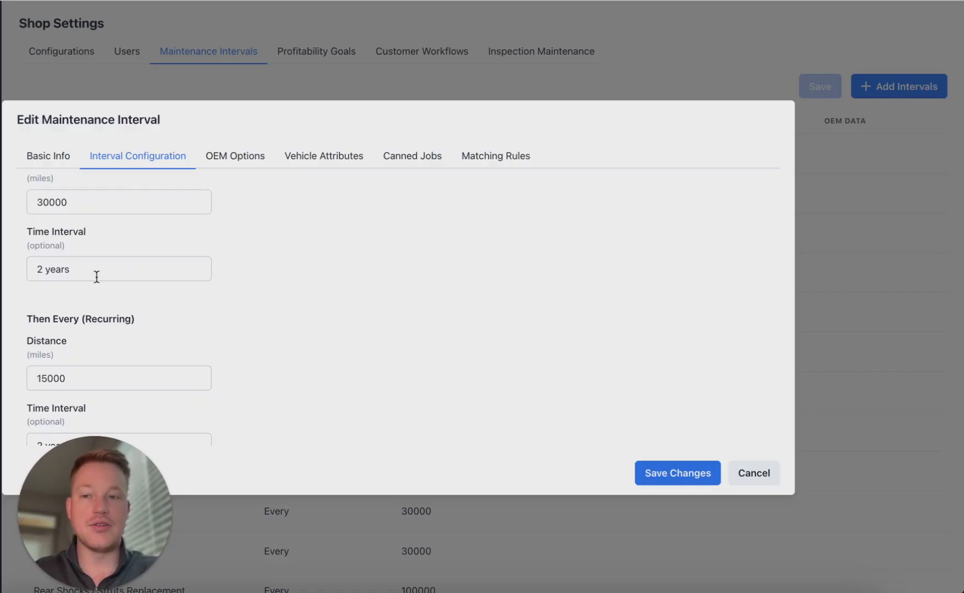
scroll(97, 276, "down", 1)
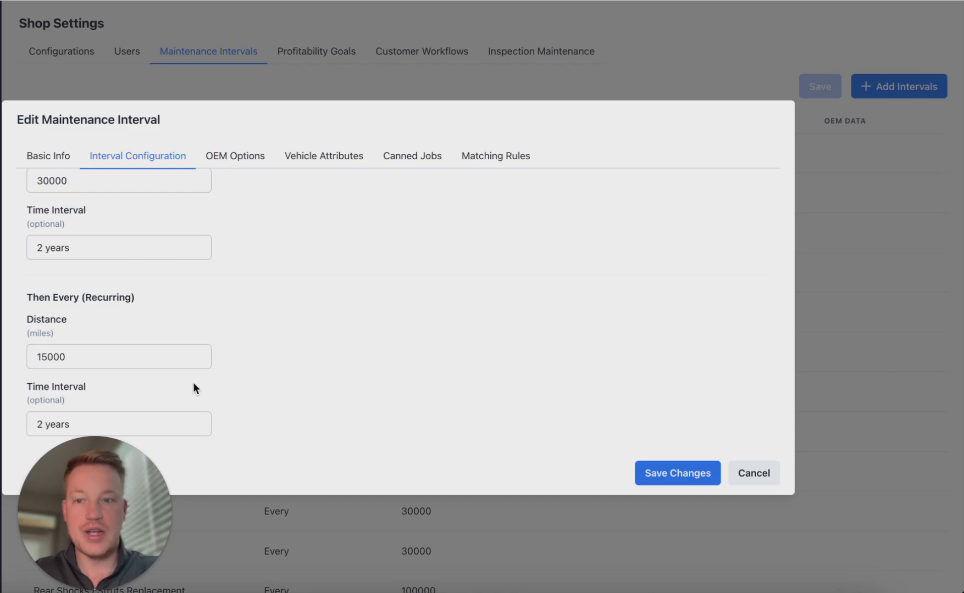
scroll(192, 383, "up", 5)
Try the At interval type for Brake Flush and return the type to Every
left_click(138, 216)
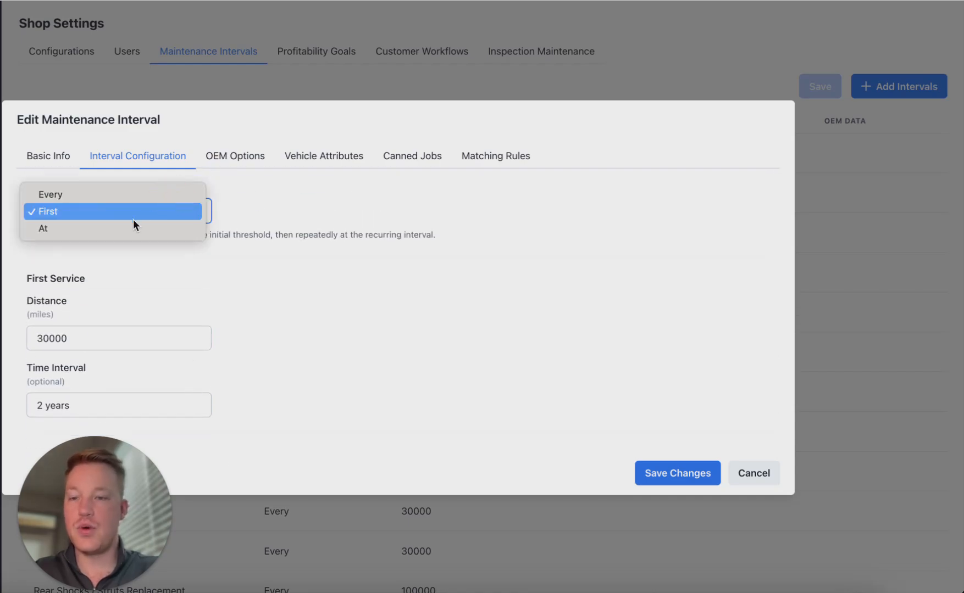
left_click(116, 229)
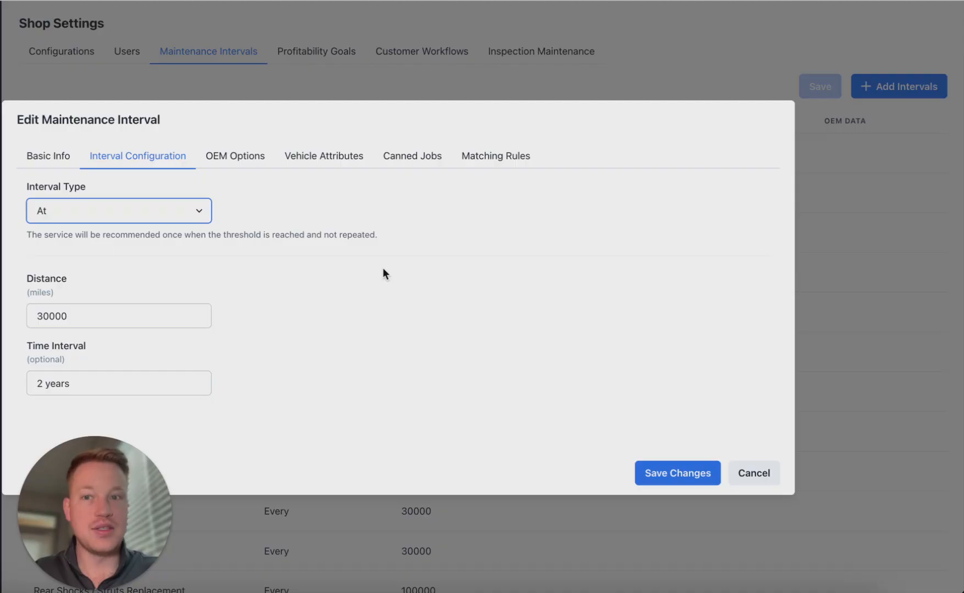
left_click(171, 210)
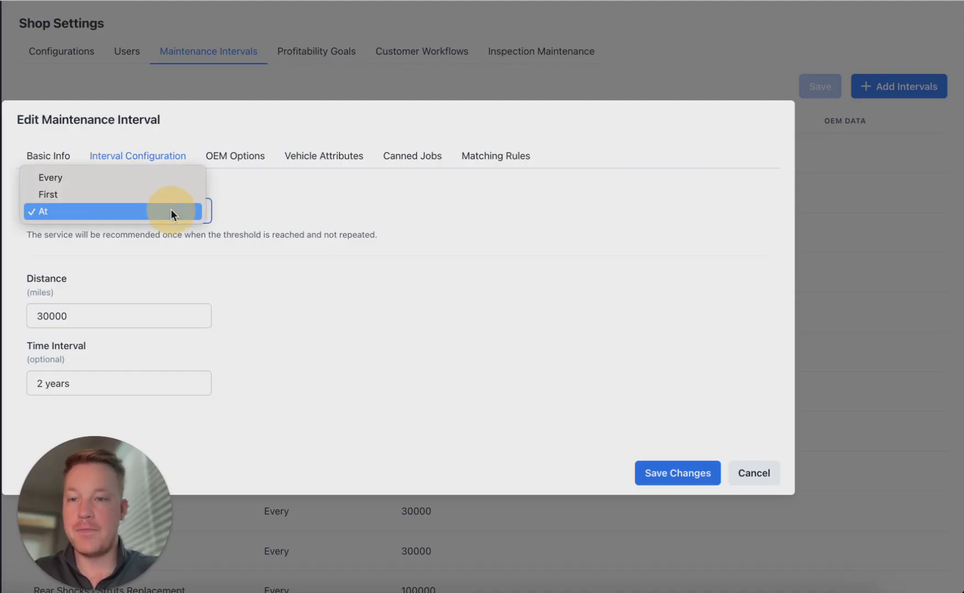
left_click(110, 179)
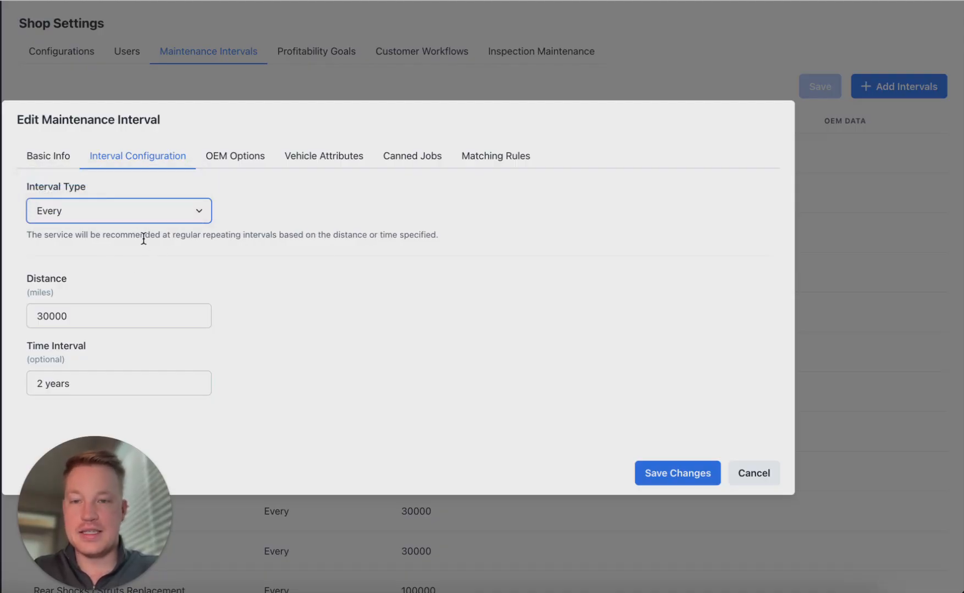
Enable OEM maintenance data for Brake Flush, with custom interval fallback when there is no OEM data and use of whichever interval is sooner
left_click(251, 157)
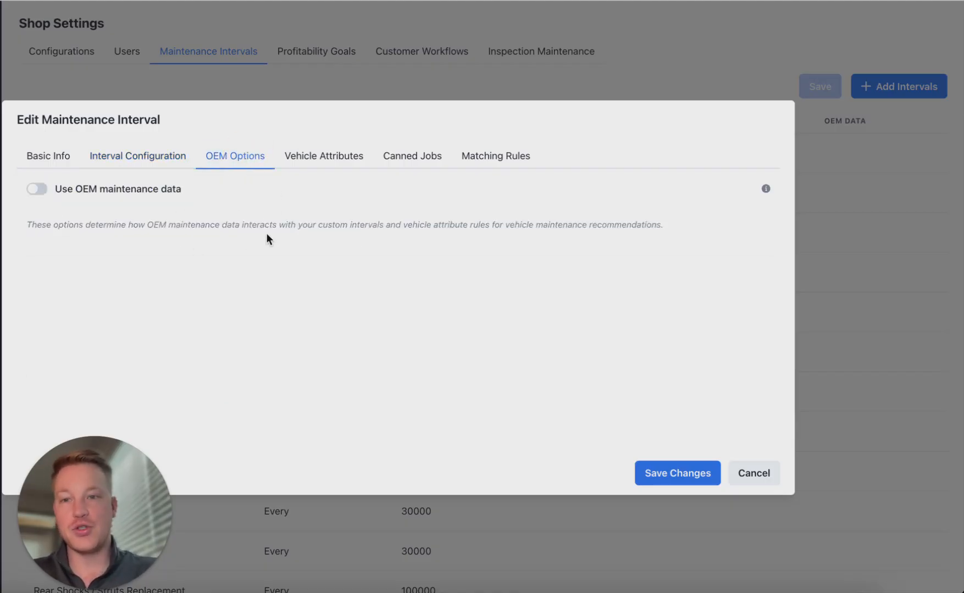
left_click(34, 191)
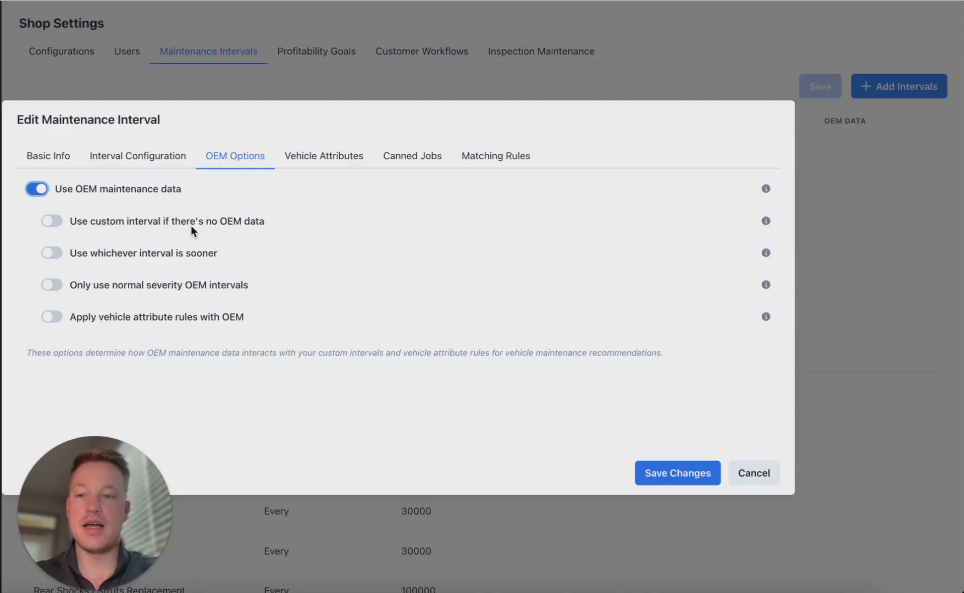
left_click(52, 222)
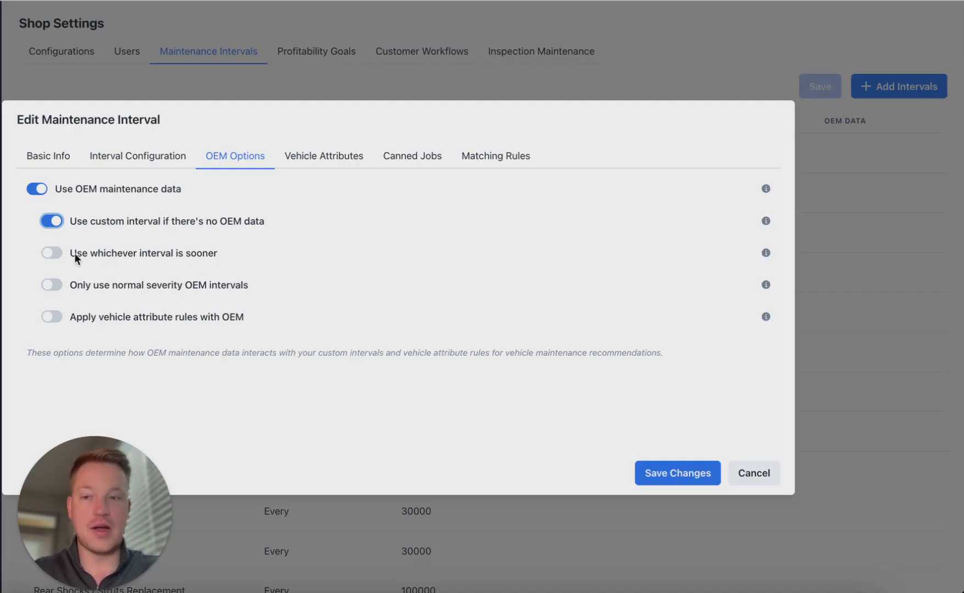
left_click(50, 254)
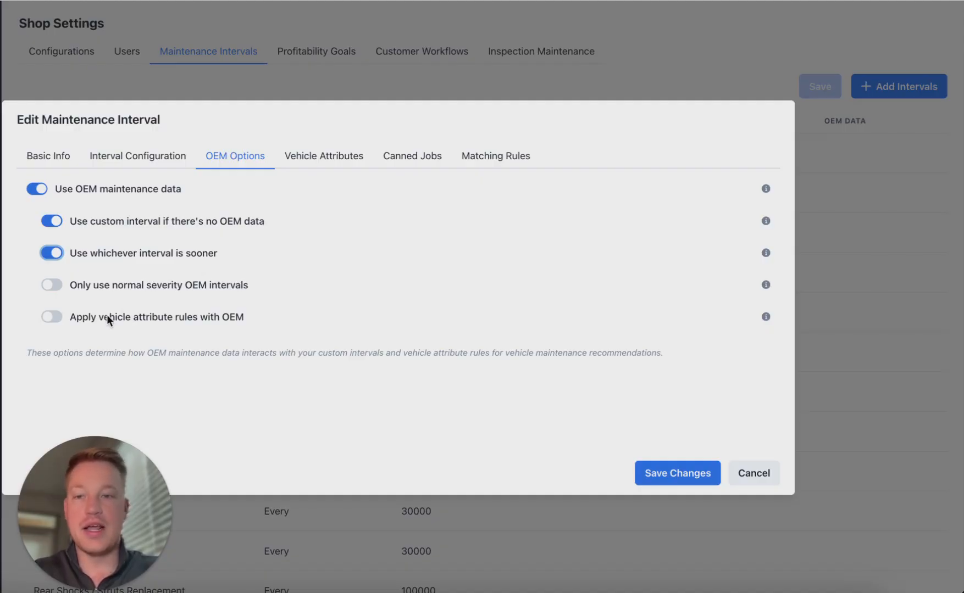
Add a vehicle attribute rule to the Brake Flush interval with the condition IS 4WD
left_click(322, 159)
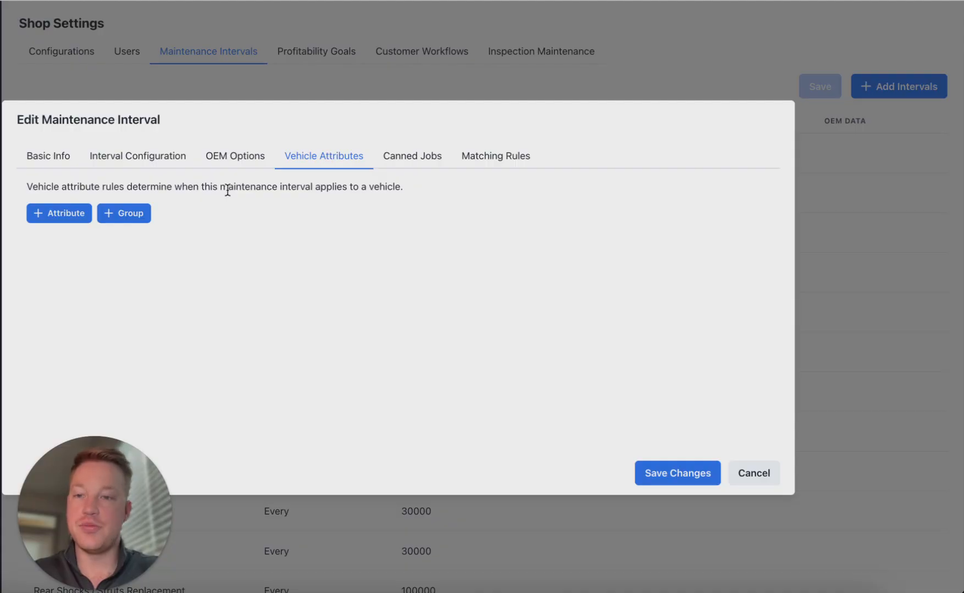
left_click(61, 216)
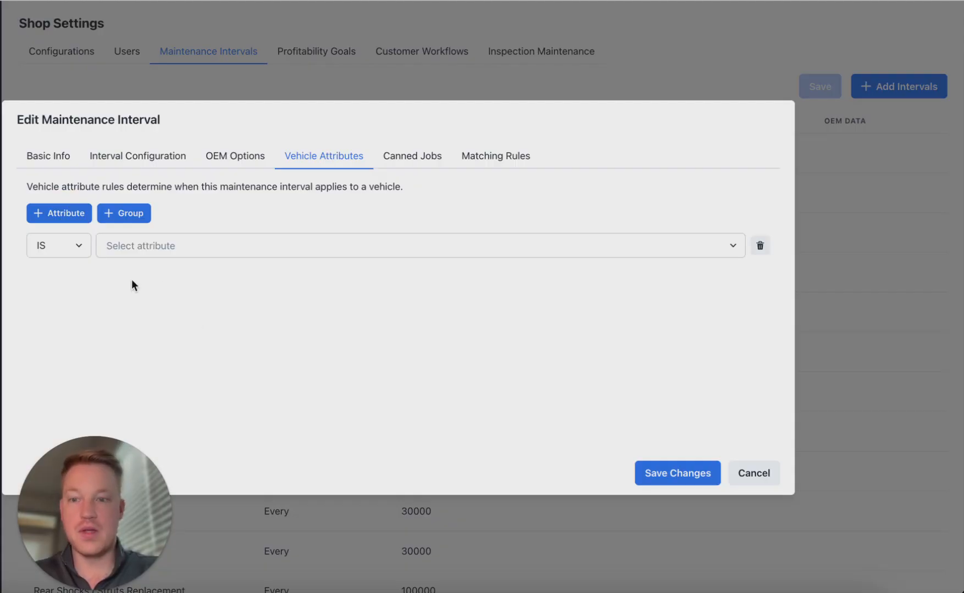
left_click(64, 247)
left_click(79, 247)
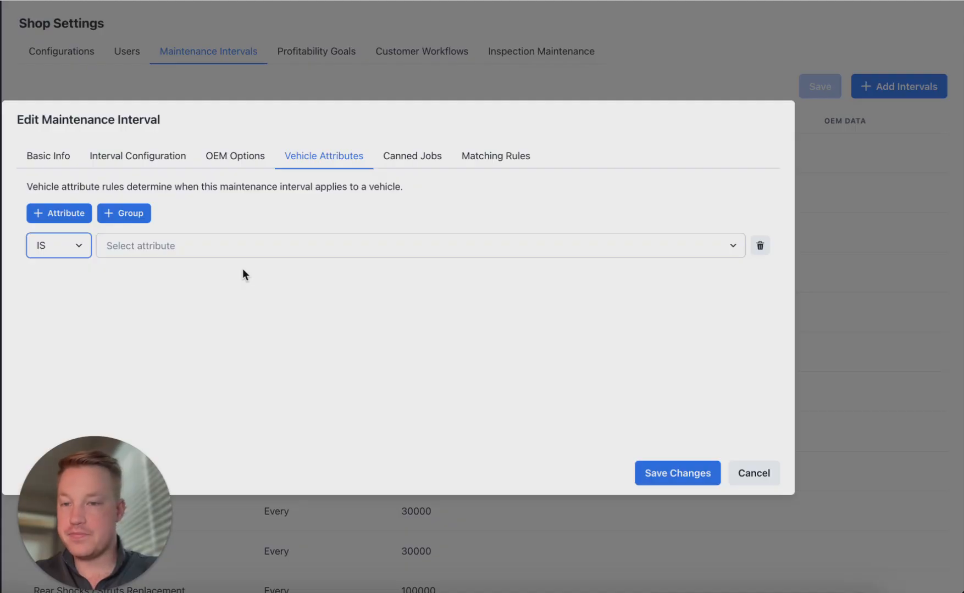
left_click(287, 252)
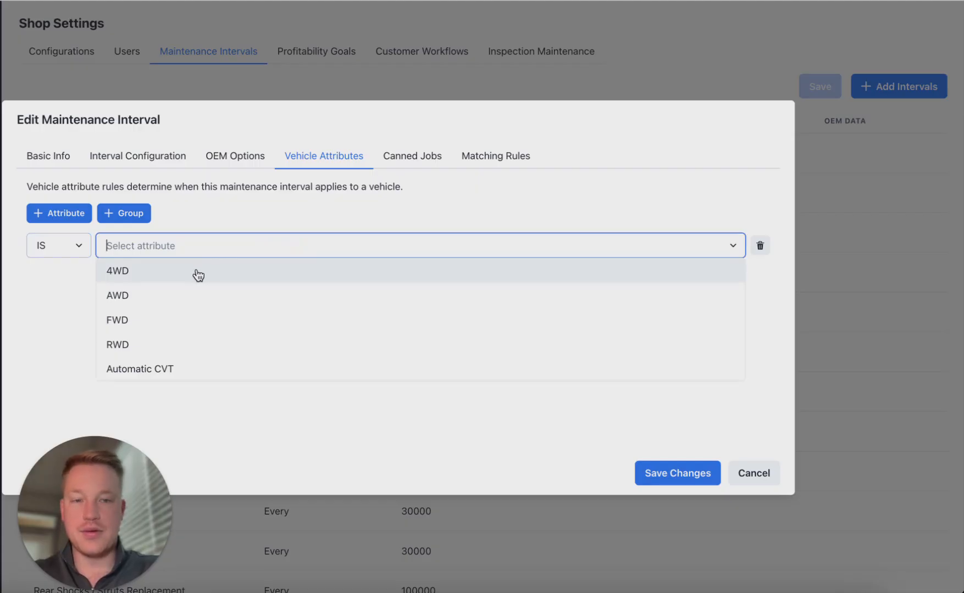
left_click(152, 273)
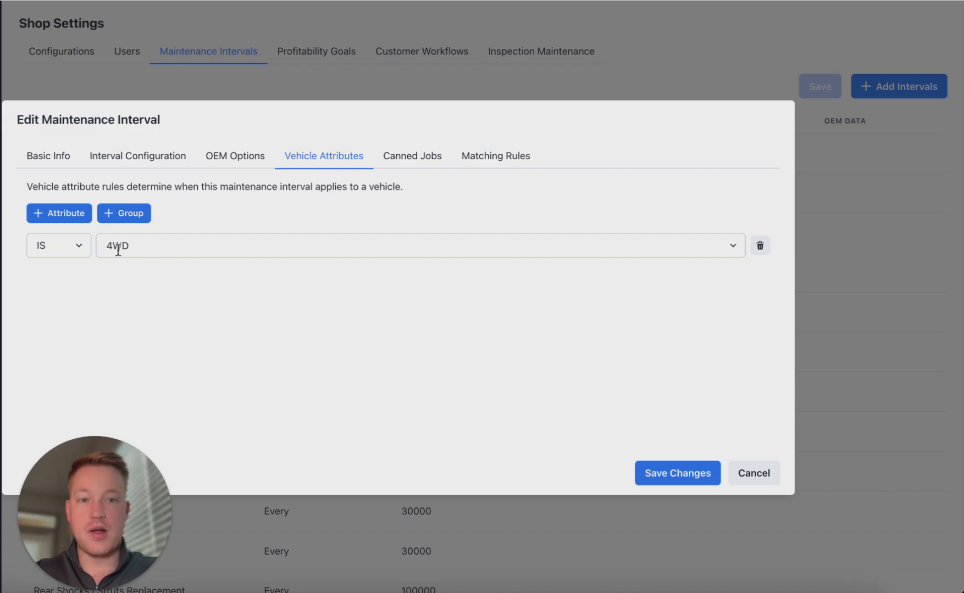
Add a second attribute rule, IS Diesel, to the Brake Flush interval and join it to the 4WD rule with AND
left_click(66, 215)
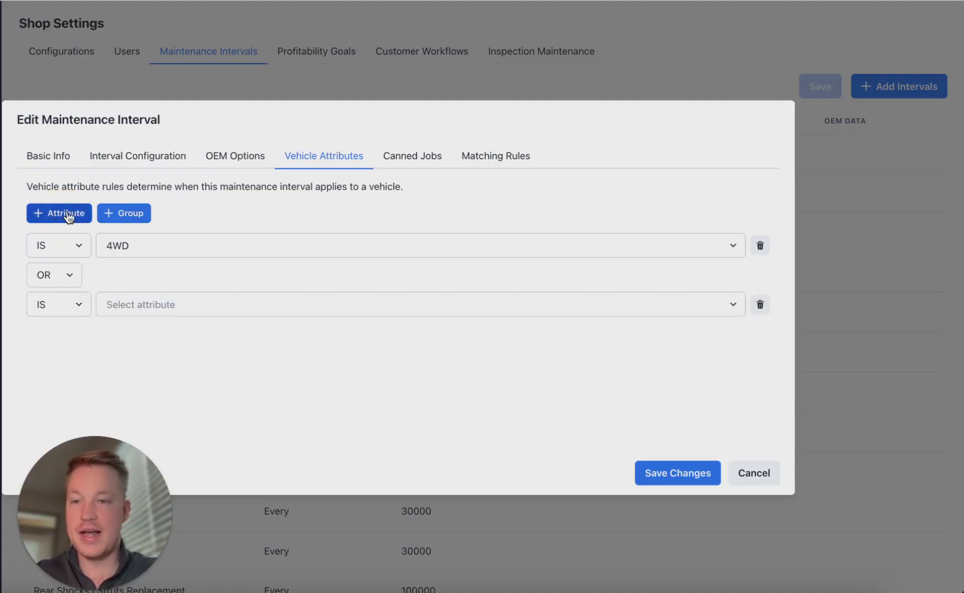
left_click(60, 273)
left_click(61, 261)
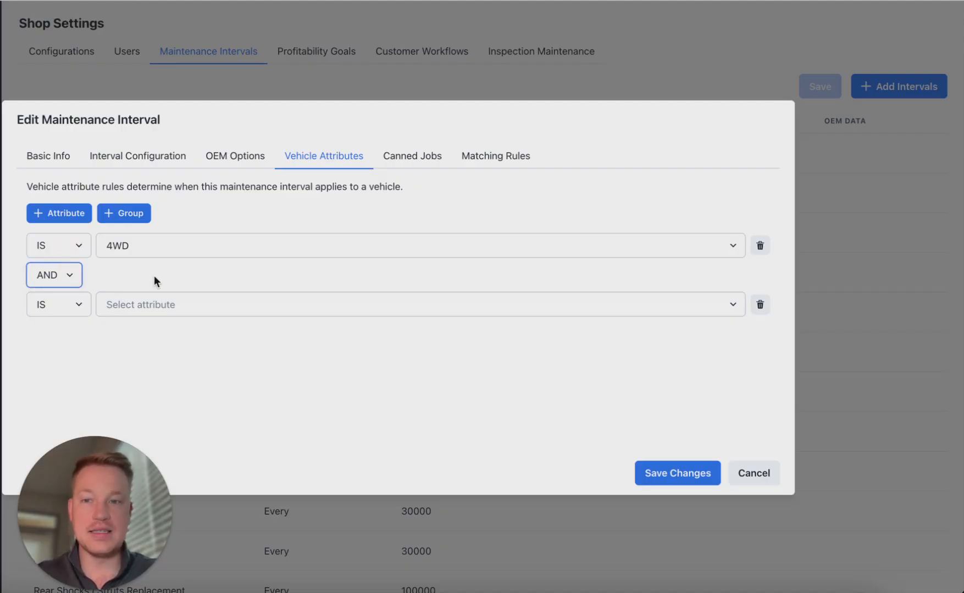
left_click(140, 305)
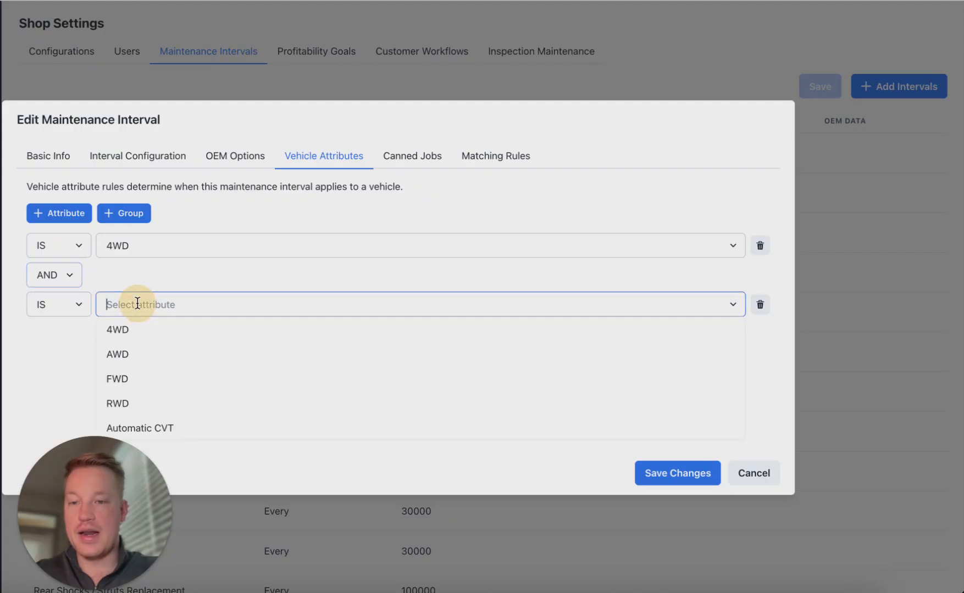
type("die")
left_click(172, 331)
Browse the other vehicle attributes available for the second Brake Flush rule, keeping Diesel as its value
left_click(470, 309)
double_click(471, 309)
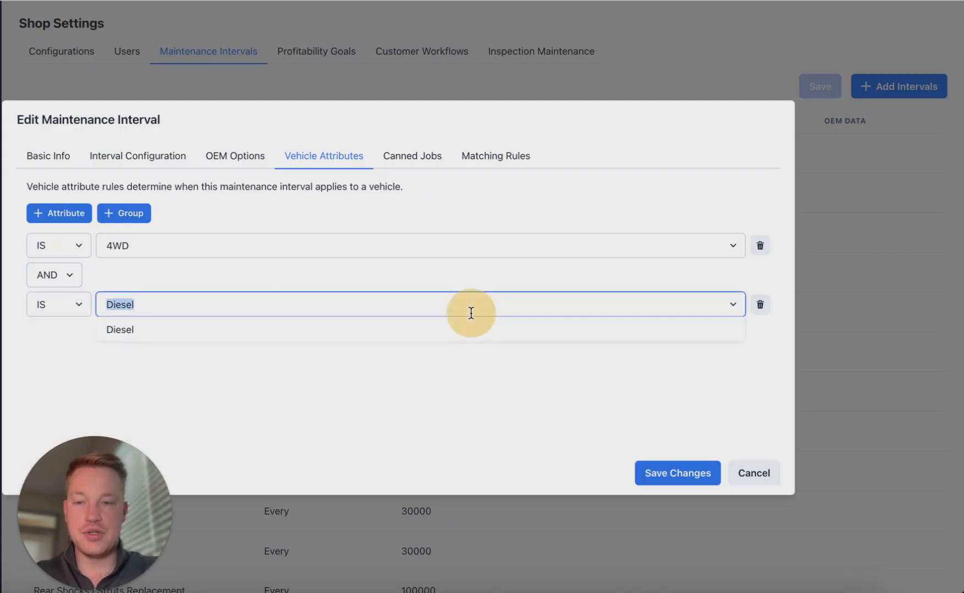
key("BackSpace")
scroll(480, 404, "down", 10)
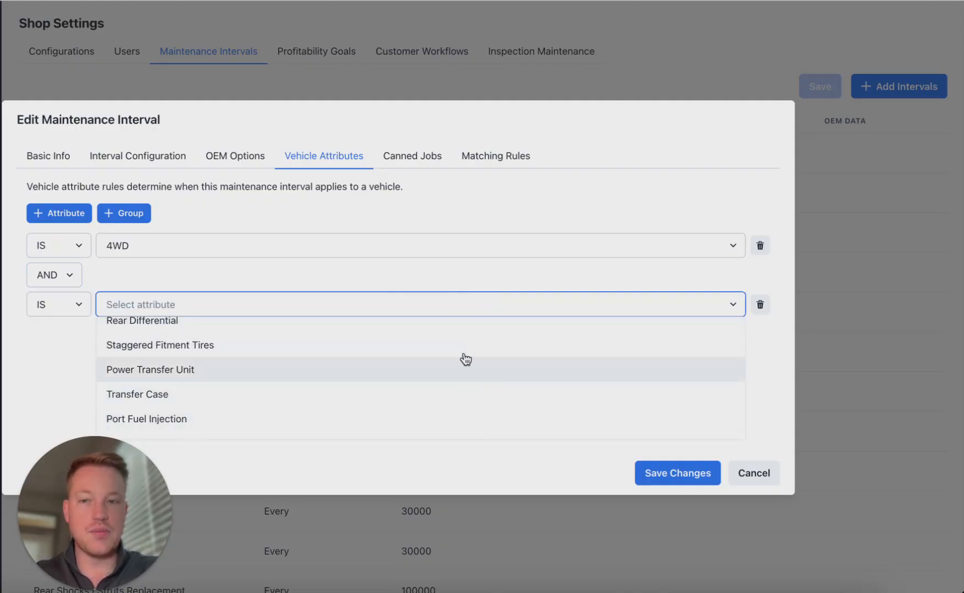
left_click(58, 355)
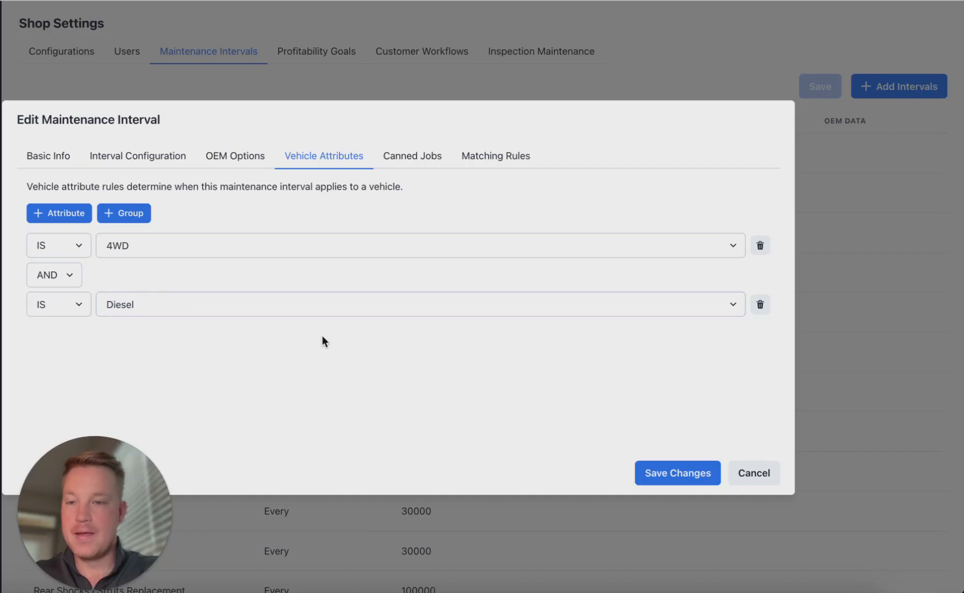
Add a third Brake Flush attribute rule, NOT Electric, joined to the Diesel rule with AND
left_click(66, 215)
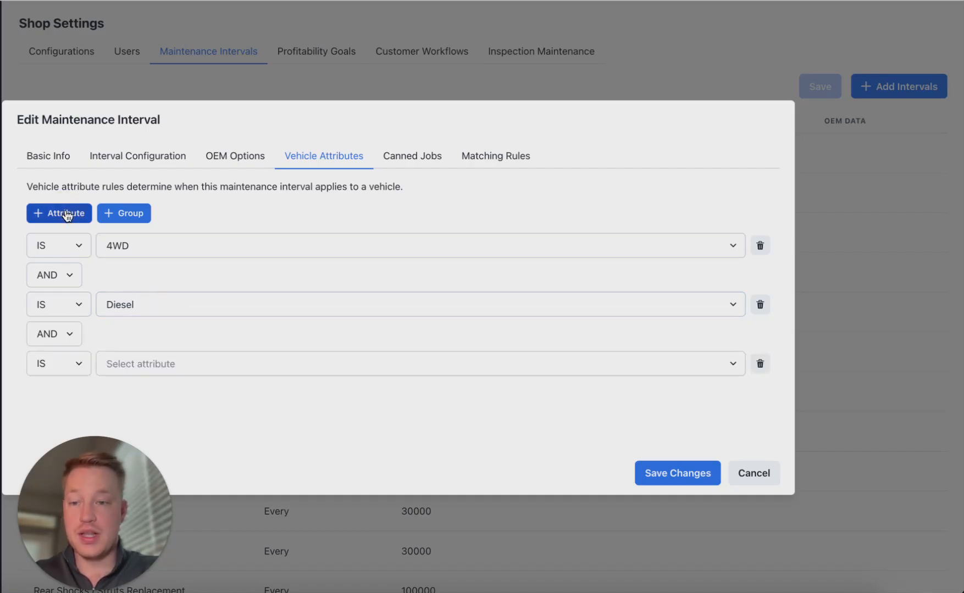
left_click(59, 339)
left_click(61, 337)
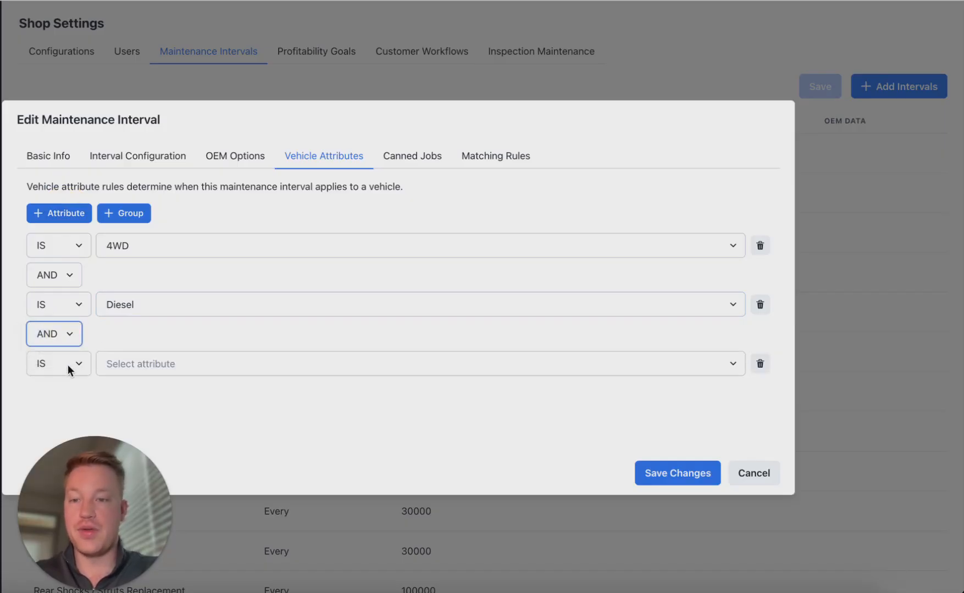
left_click(51, 362)
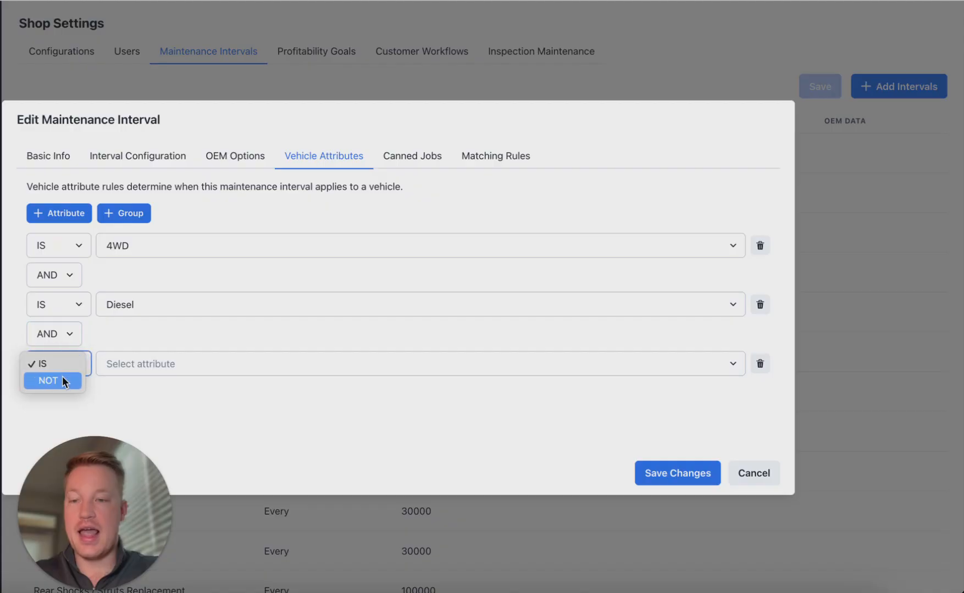
left_click(62, 380)
left_click(172, 365)
type("ele")
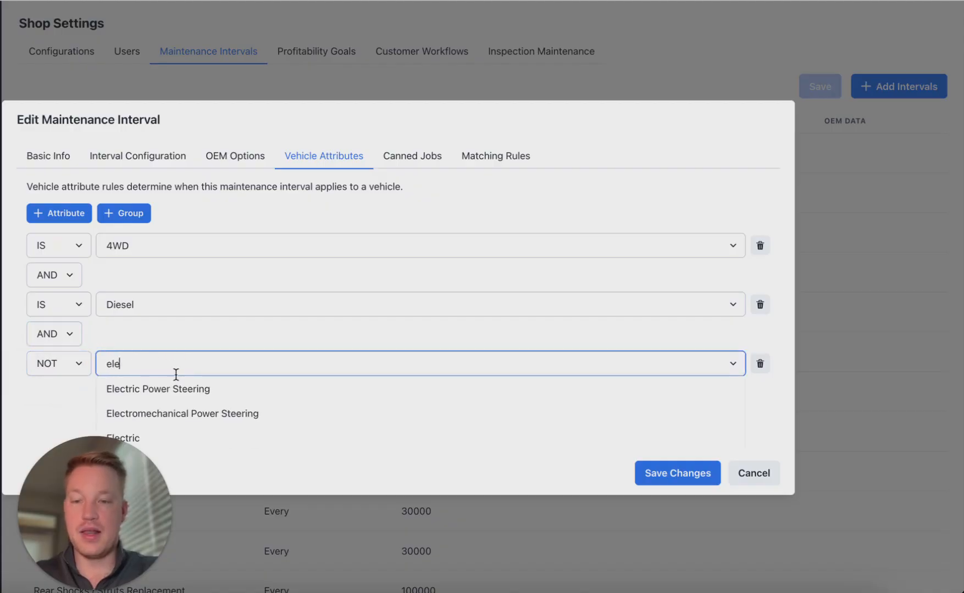
left_click(195, 438)
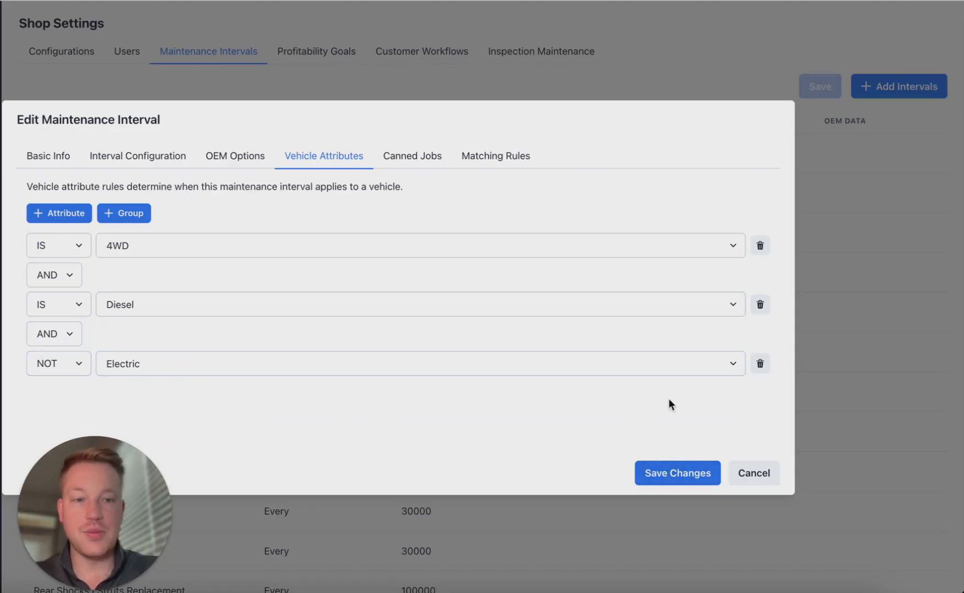
Delete the Electric, Diesel and 4WD attribute rules from the Brake Flush interval
left_click(760, 365)
left_click(759, 305)
left_click(760, 246)
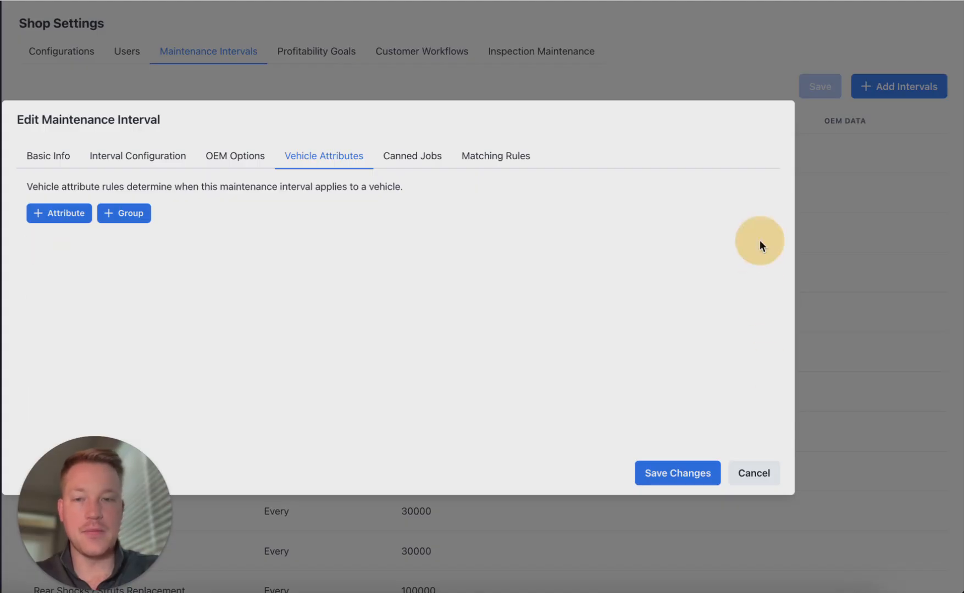
Check the Brake Flush canned jobs and add "brake inspection" as an exclude term in its matching rules
left_click(412, 156)
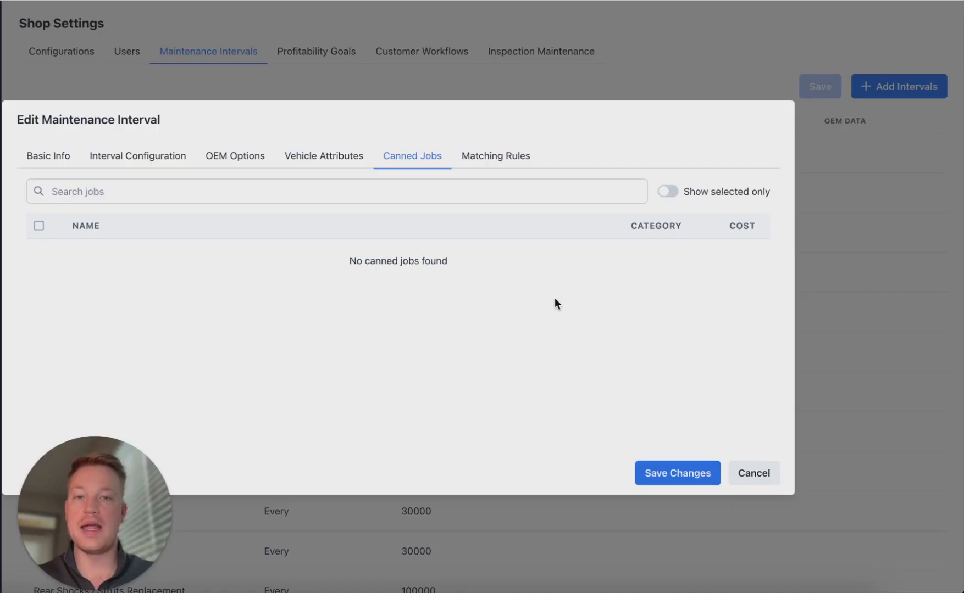
left_click(497, 158)
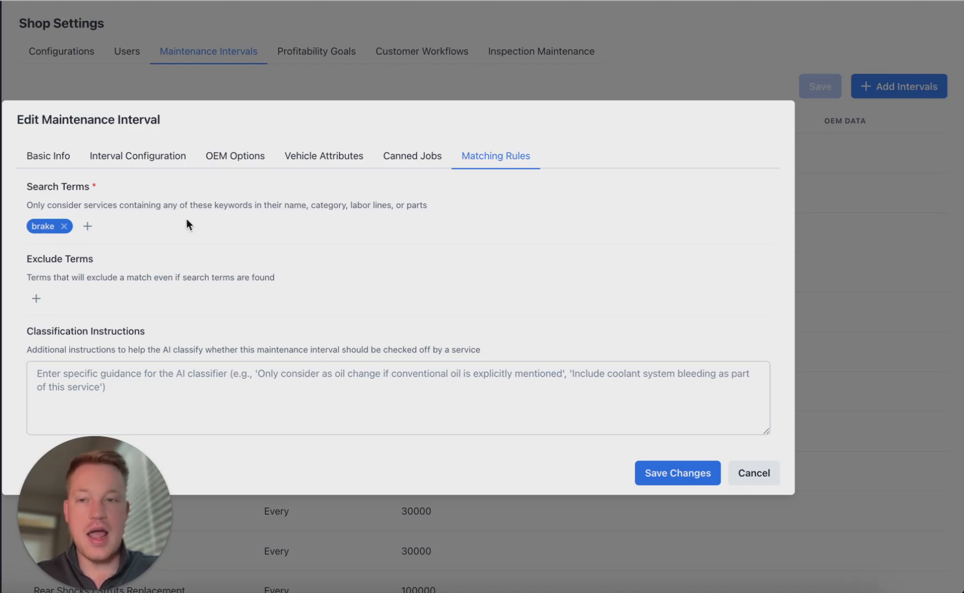
left_click(36, 300)
type("brake inspection")
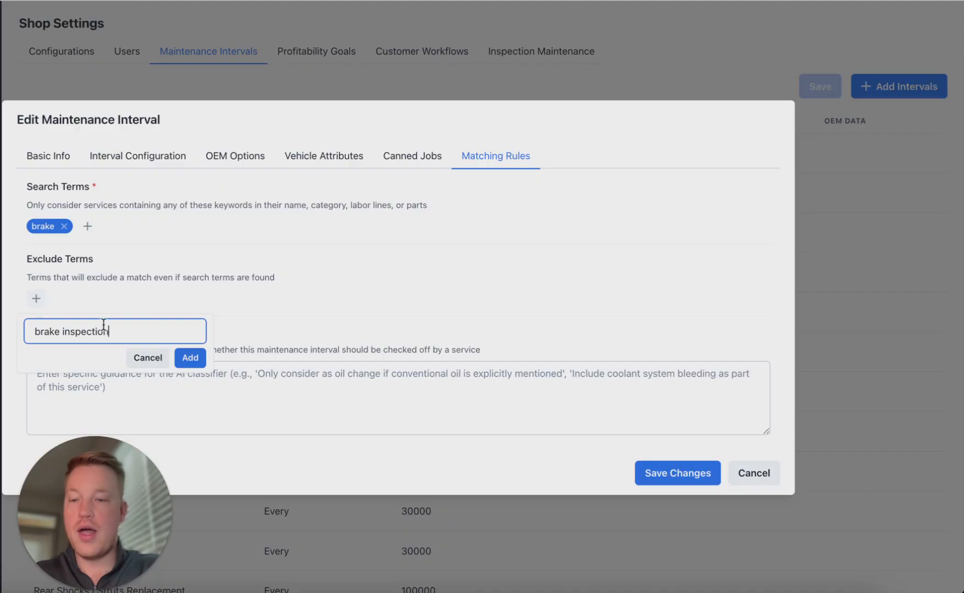
left_click(190, 359)
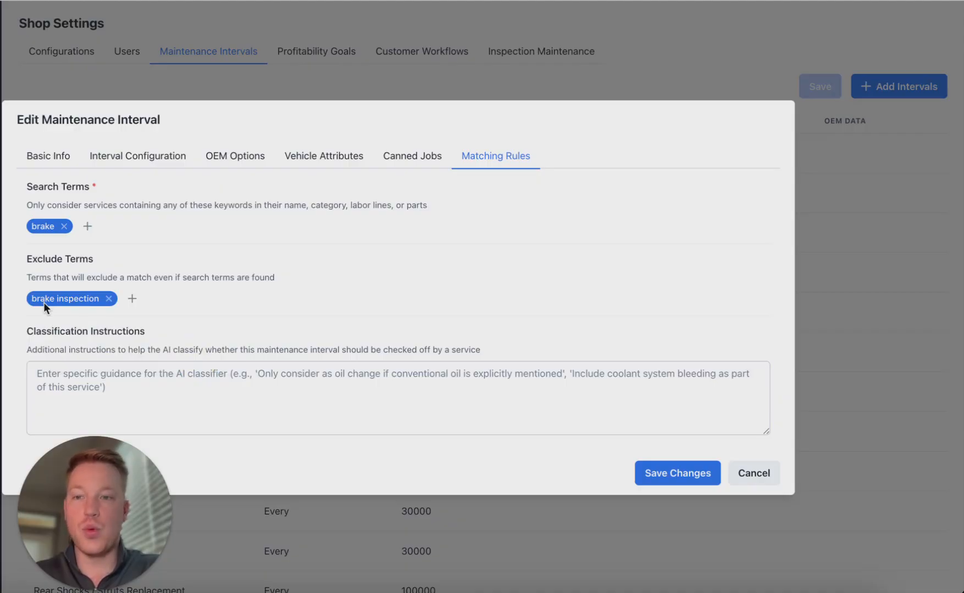
Enter the classification instructions "Only count brake fluid flushes or fluid exchanges. Do not count bleeding brake lines." for Brake Flush
left_click(108, 377)
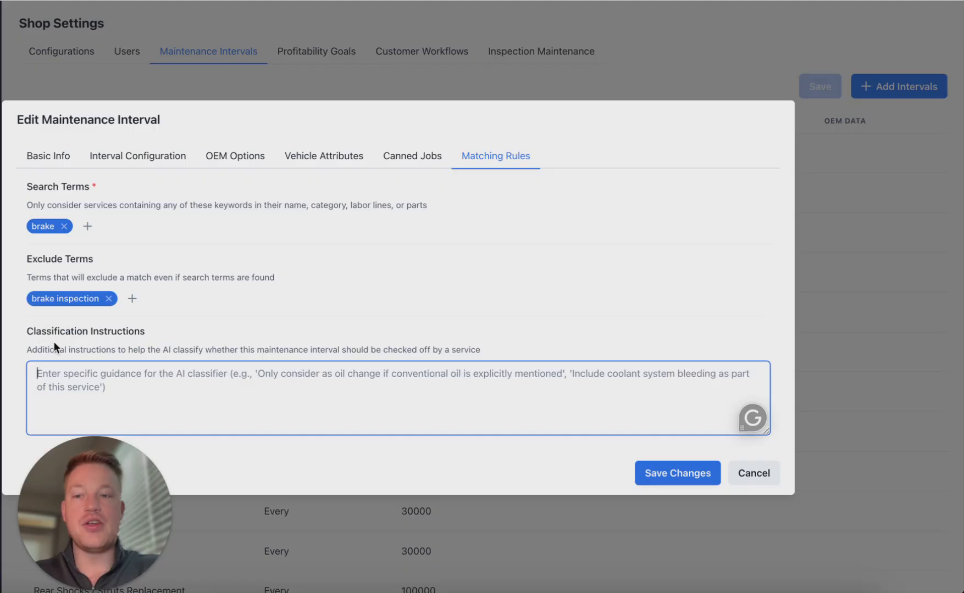
left_click(102, 368)
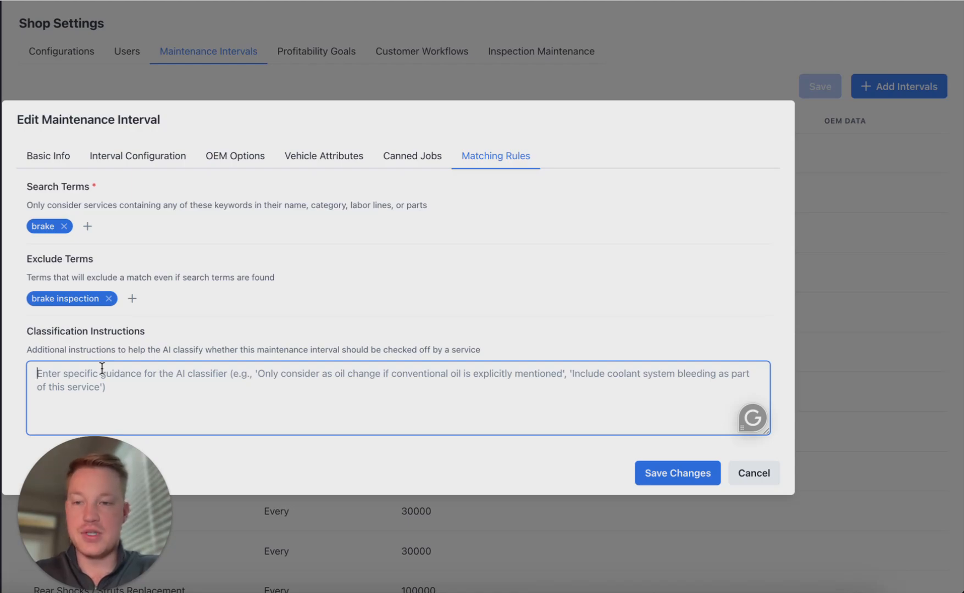
type("Only cou")
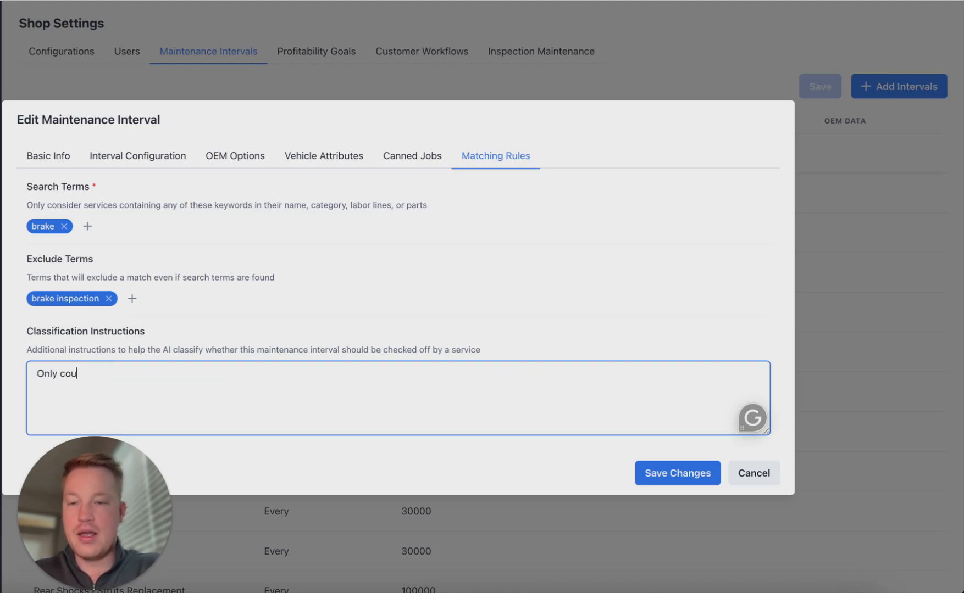
type("nt brake fluid flushes or fluid exchanges. D")
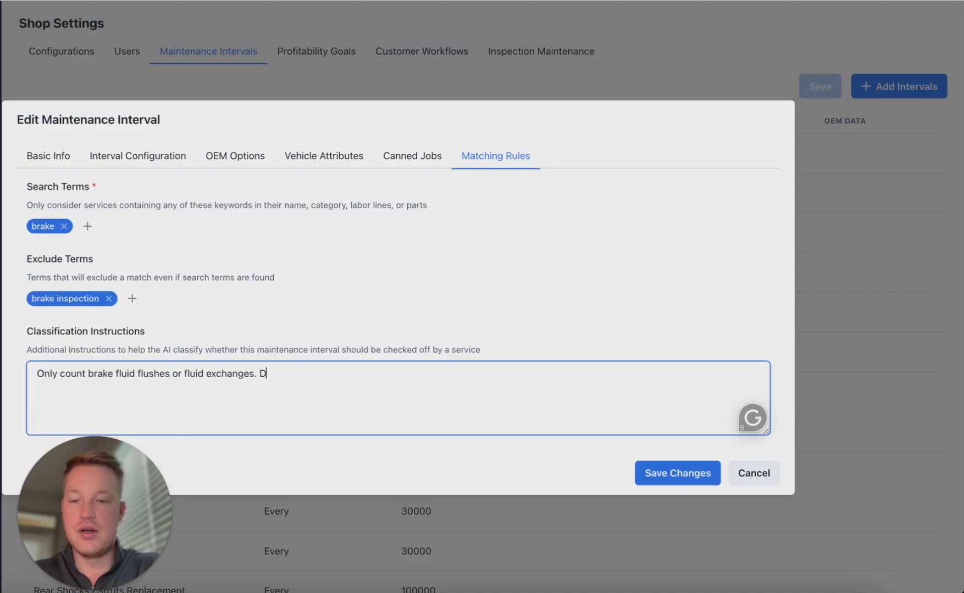
type("o not count bleeding brake lines.")
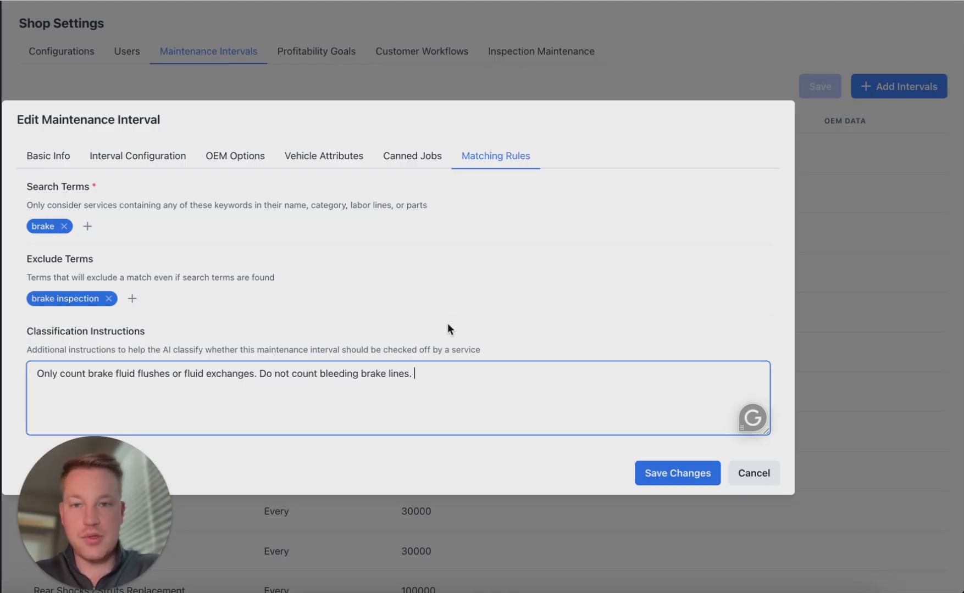
Turn off the custom interval fallback and the use of OEM maintenance data for Brake Flush, and save the interval's changes
left_click(432, 165)
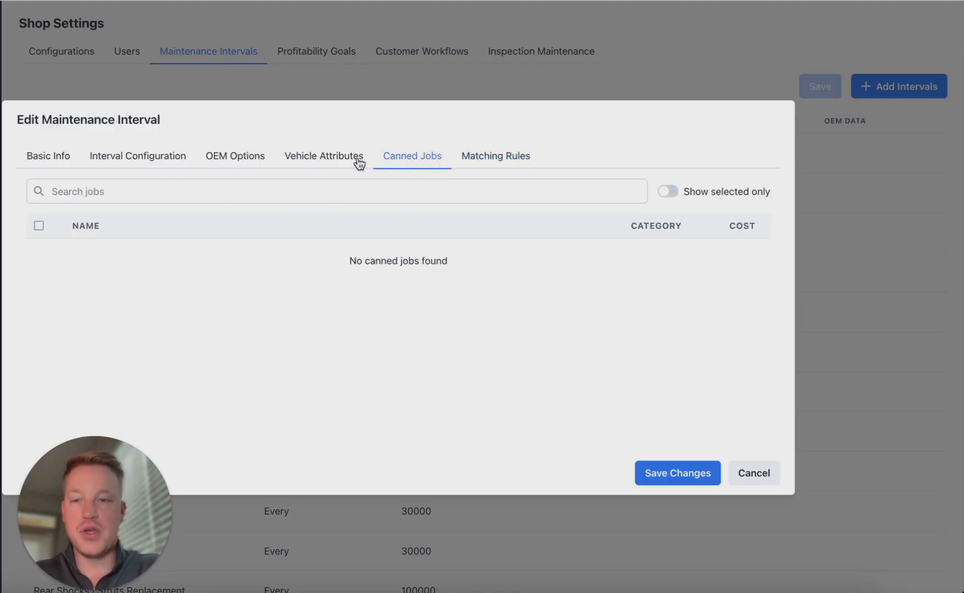
left_click(336, 160)
left_click(237, 161)
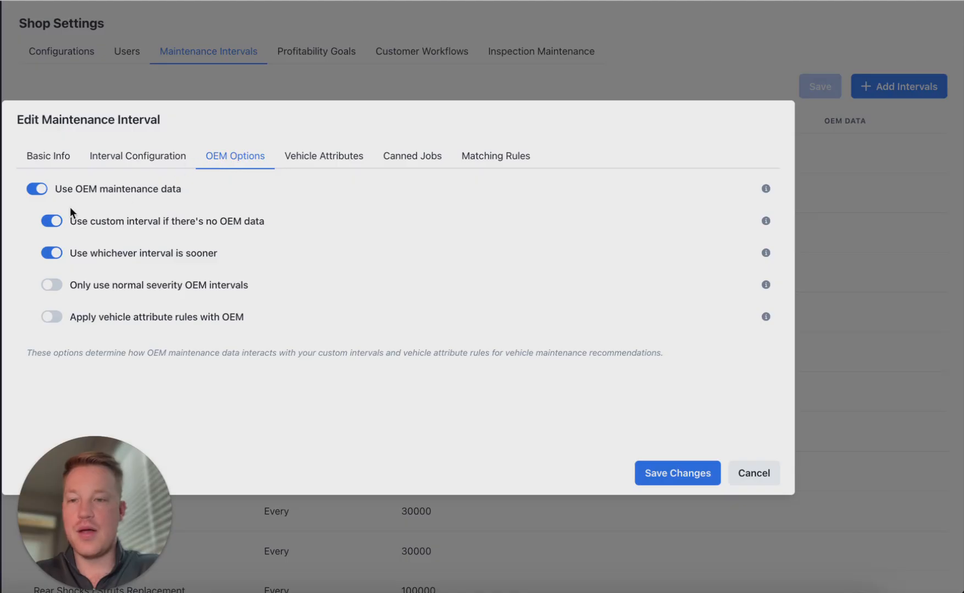
left_click(49, 222)
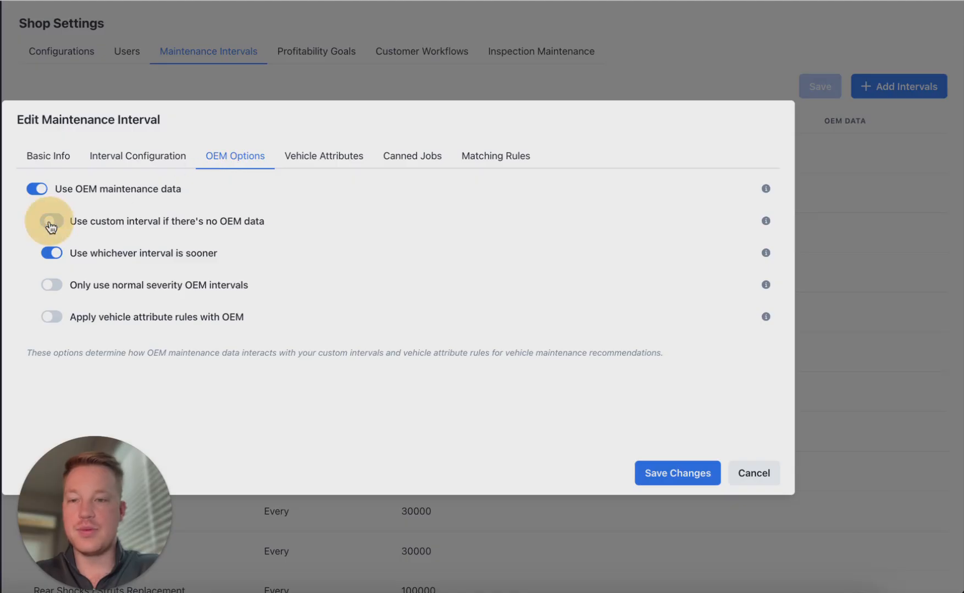
left_click(39, 191)
left_click(138, 155)
left_click(55, 158)
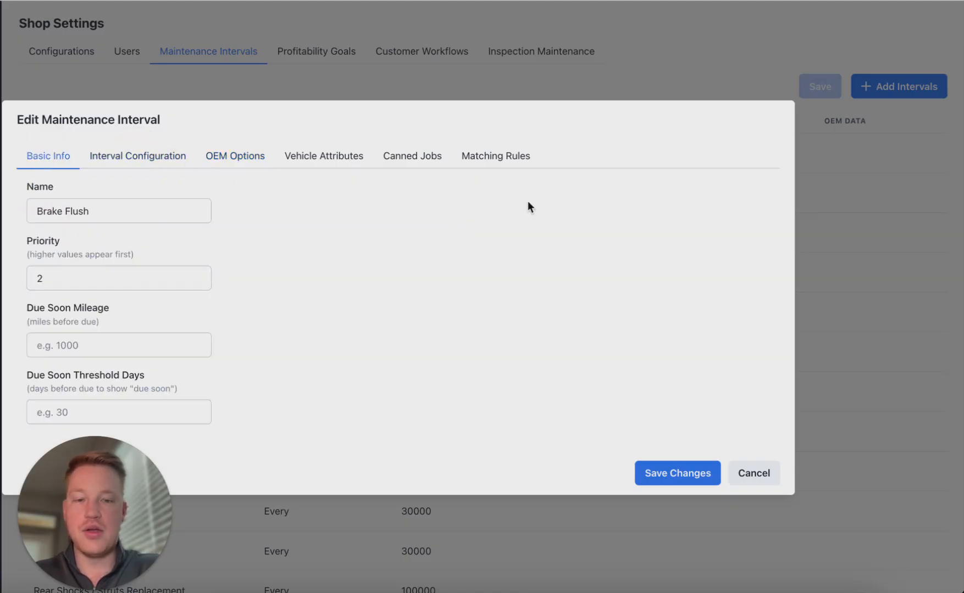
left_click(677, 474)
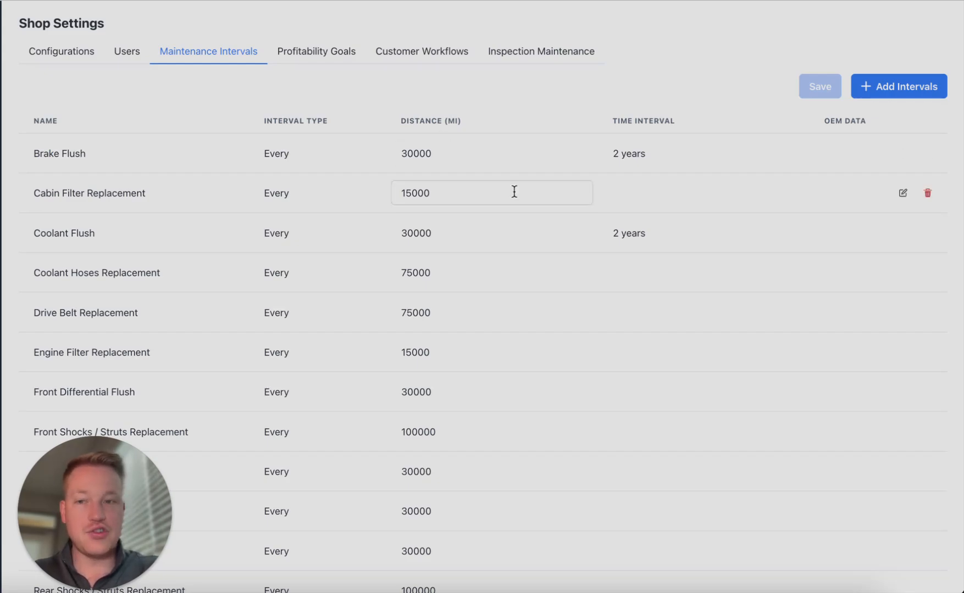
Look through the maintenance interval list and open the vehicle attribute rules of Synthetic Oil Change for editing
scroll(551, 289, "down", 3)
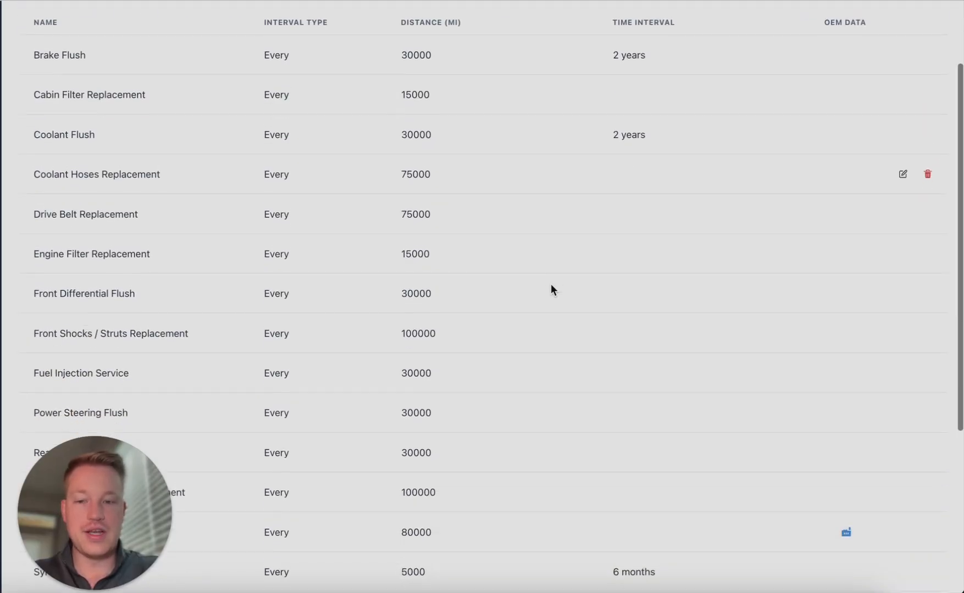
scroll(550, 284, "down", 5)
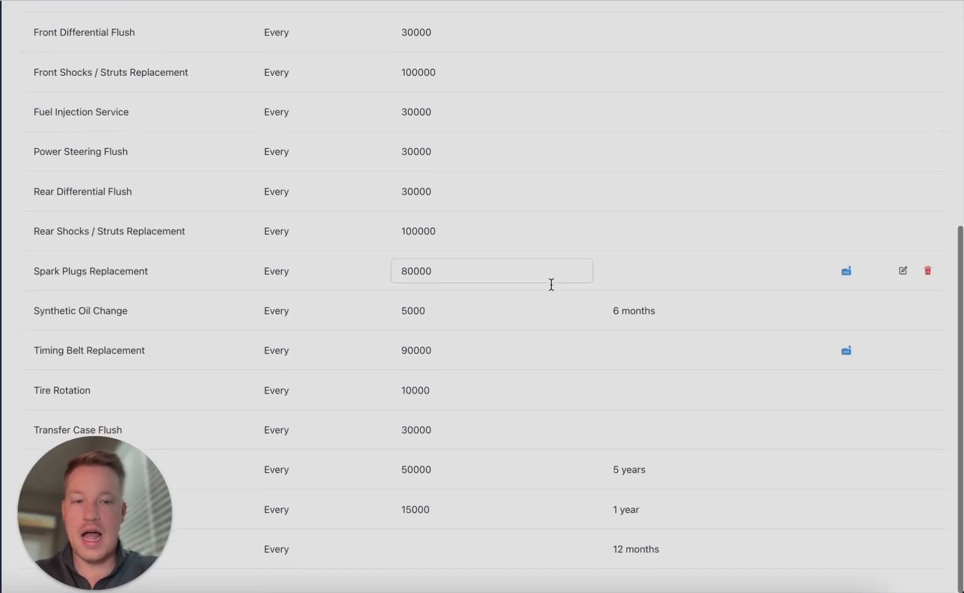
scroll(723, 208, "up", 8)
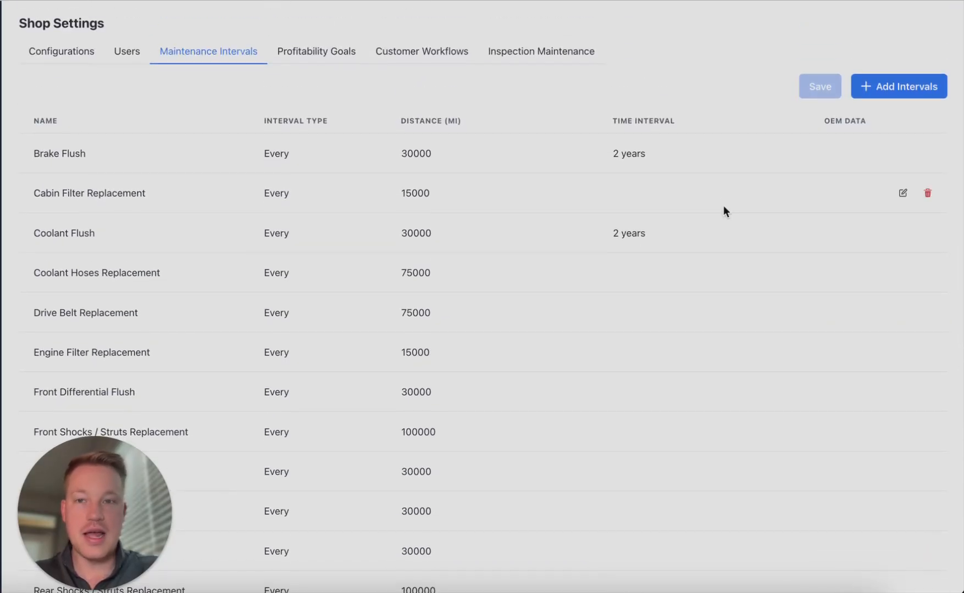
scroll(723, 209, "down", 8)
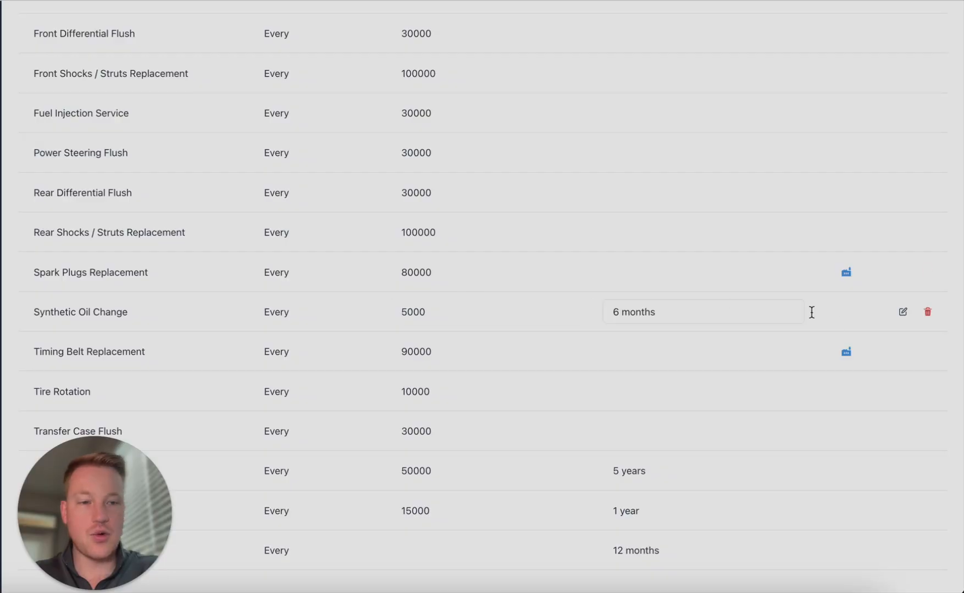
left_click(901, 313)
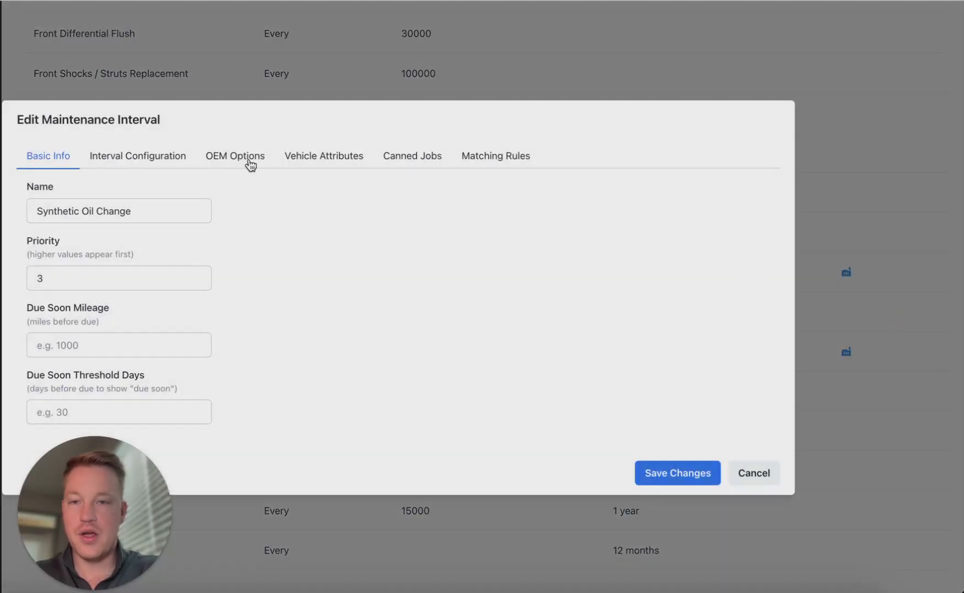
left_click(324, 162)
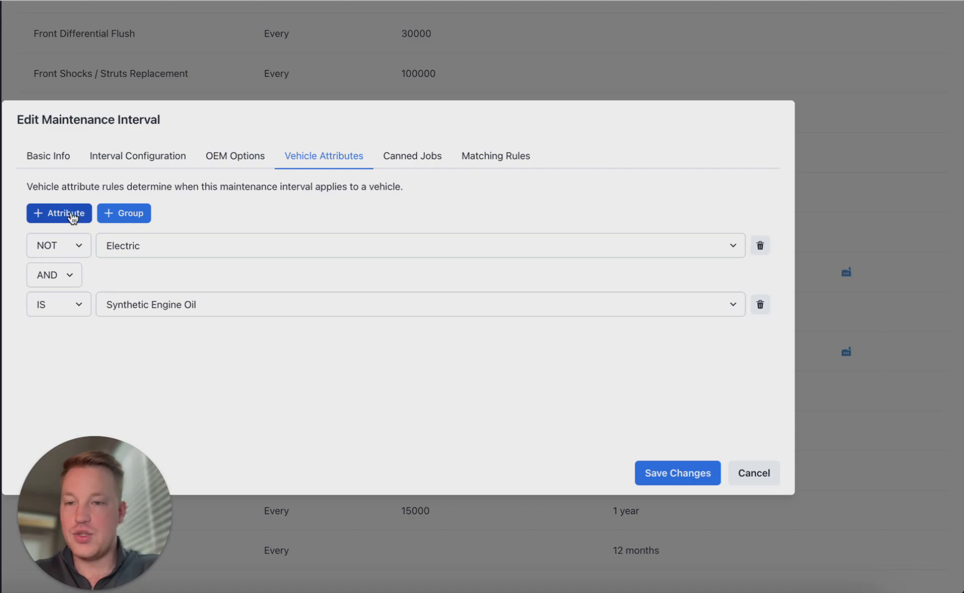
Add the attribute rule NOT Diesel, joined with AND, to the Synthetic Oil Change interval and save its changes
left_click(50, 214)
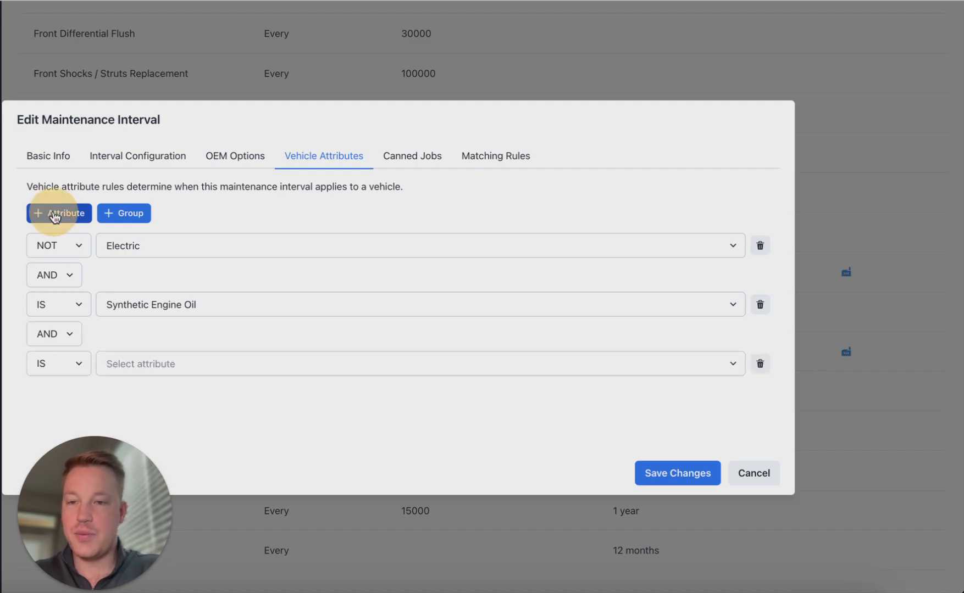
left_click(54, 365)
left_click(58, 384)
left_click(162, 367)
type("die")
left_click(177, 391)
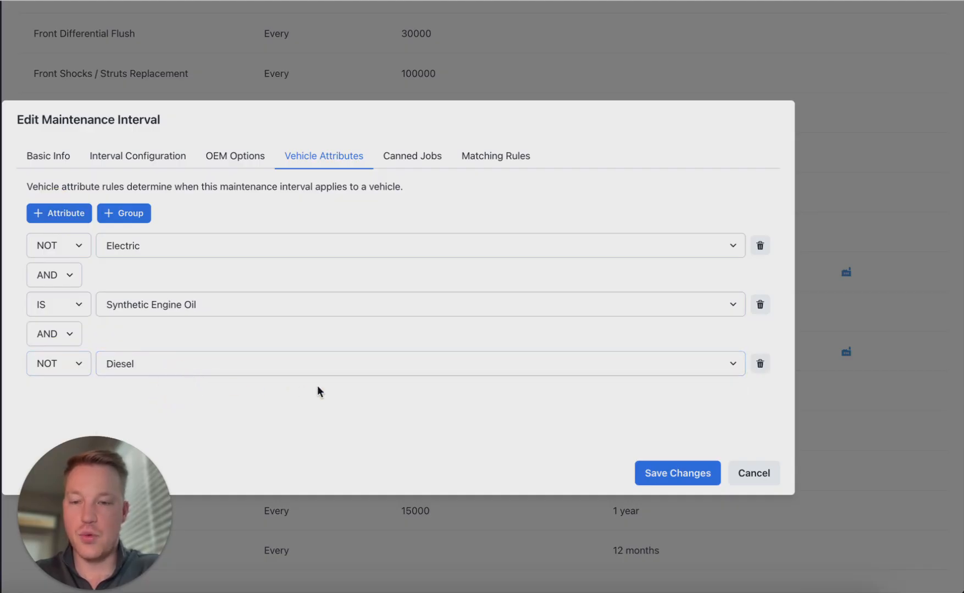
left_click(667, 476)
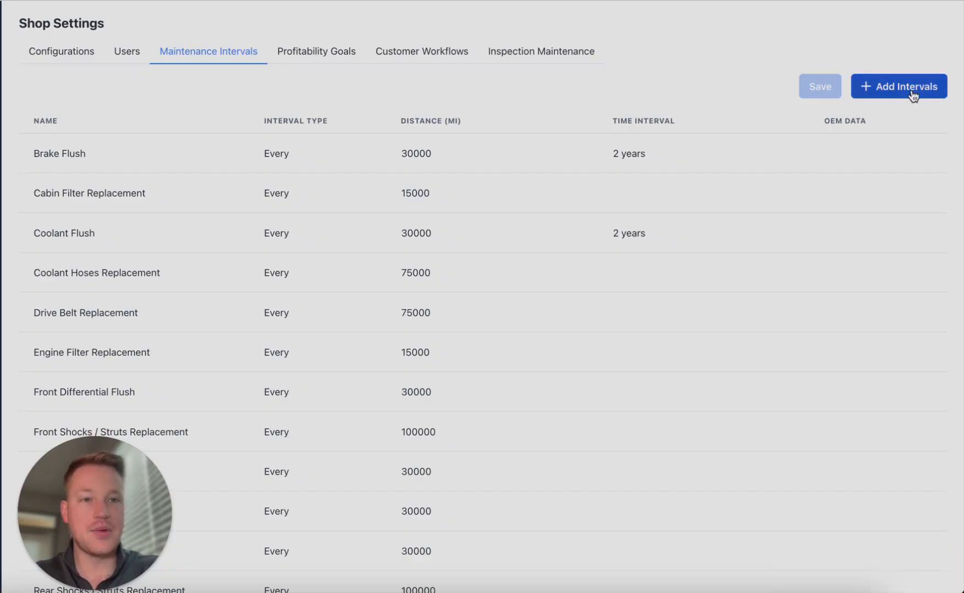
Create a custom maintenance interval and name it Diesel Oil Change
left_click(887, 89)
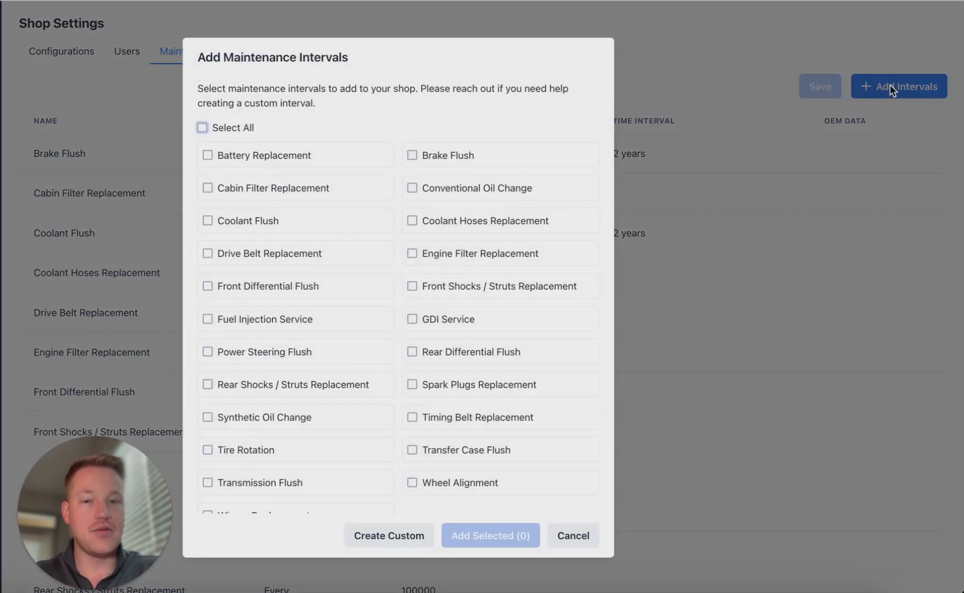
left_click(380, 534)
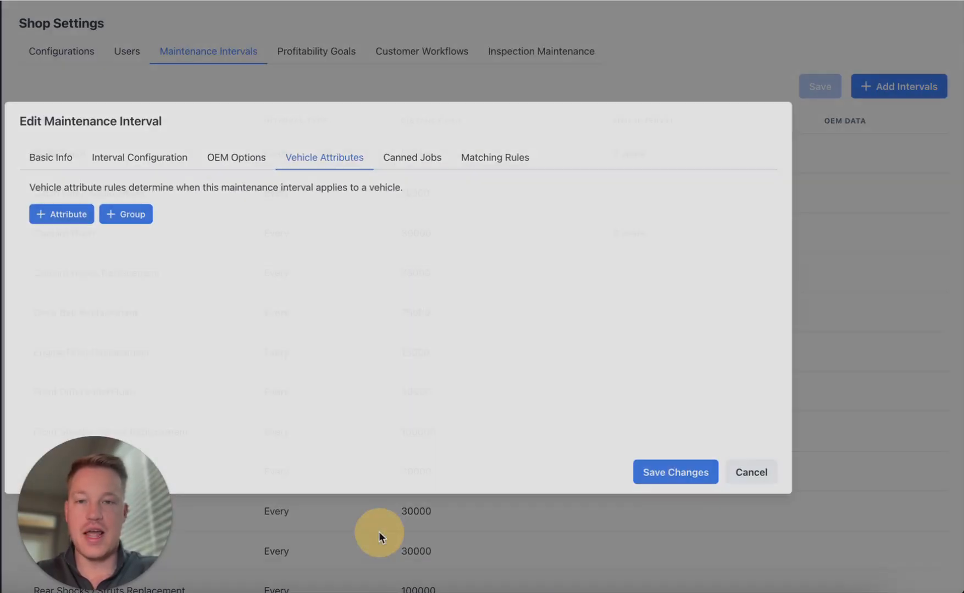
left_click(37, 157)
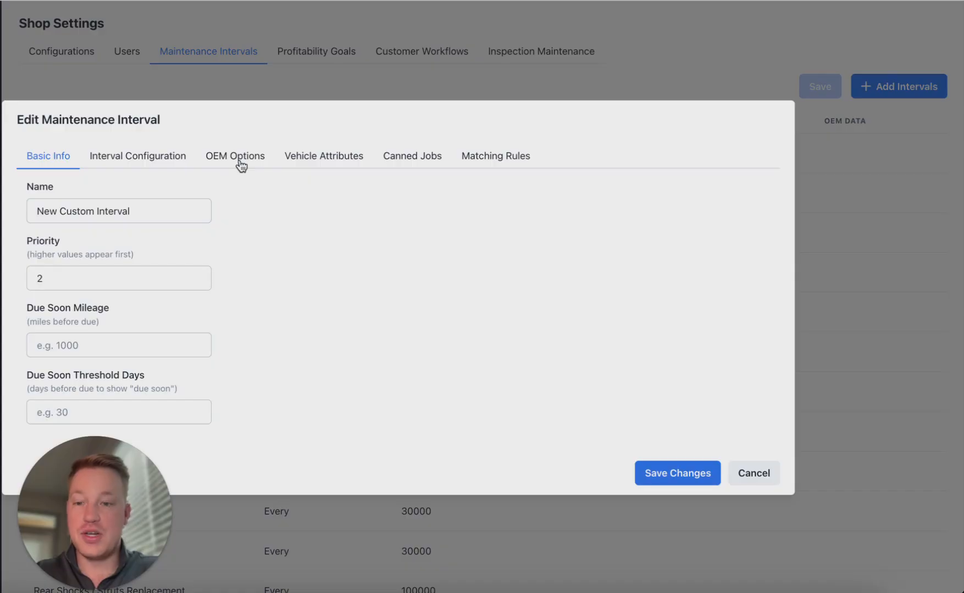
left_click(171, 213)
triple_click(171, 213)
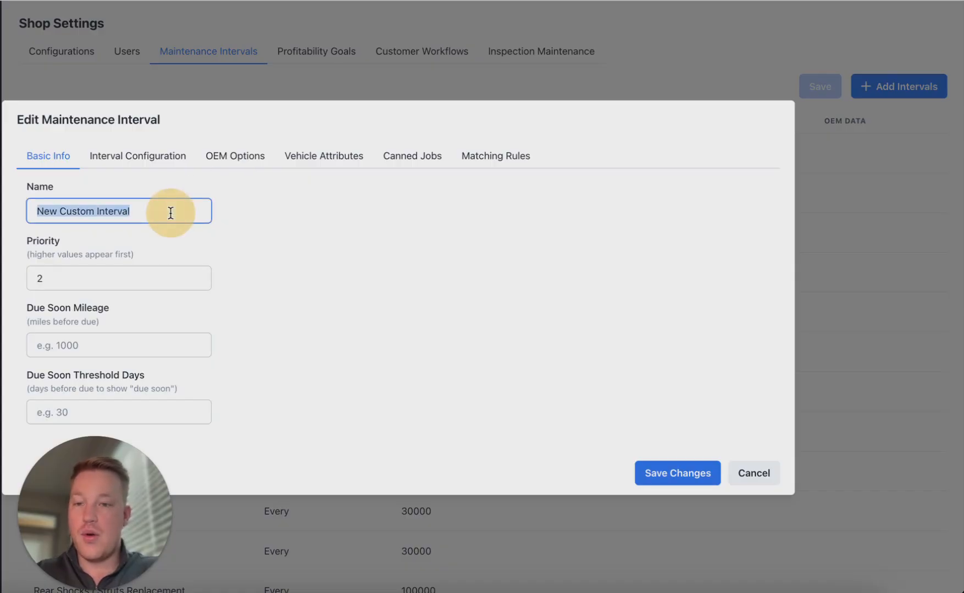
type("Diesel Oil Change")
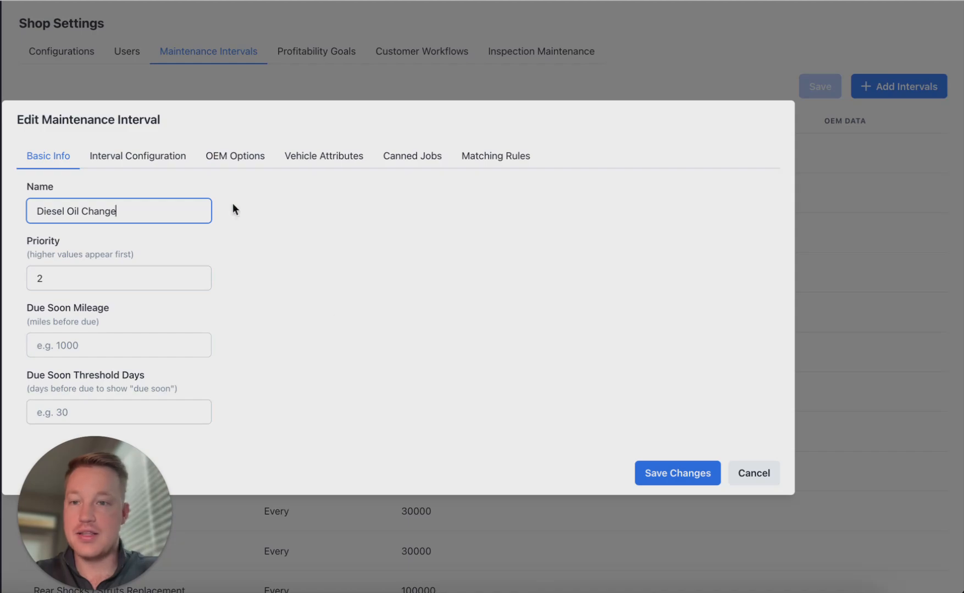
Set the Diesel Oil Change interval's distance to 5000 miles and its time interval to 3 months
left_click(156, 161)
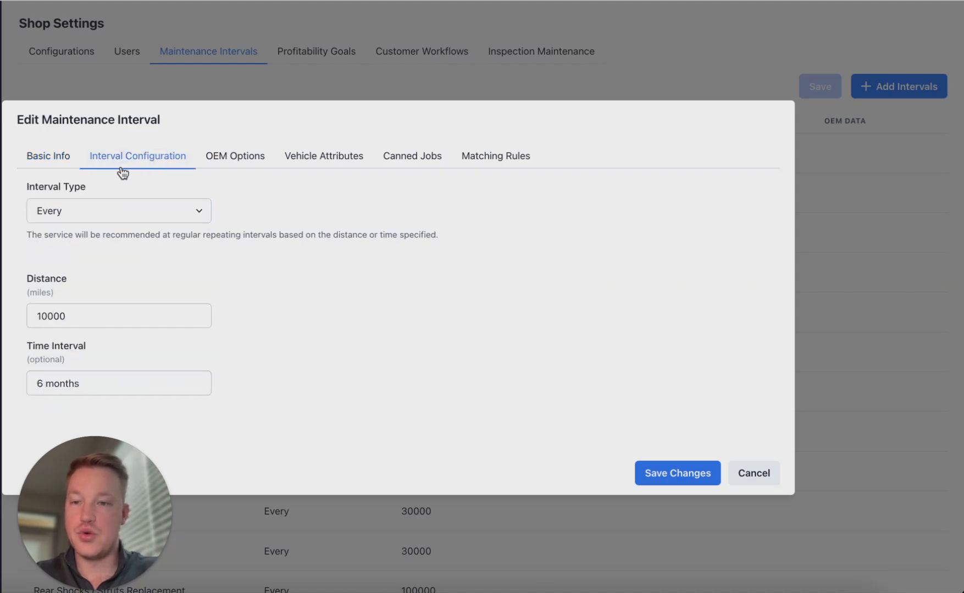
double_click(95, 316)
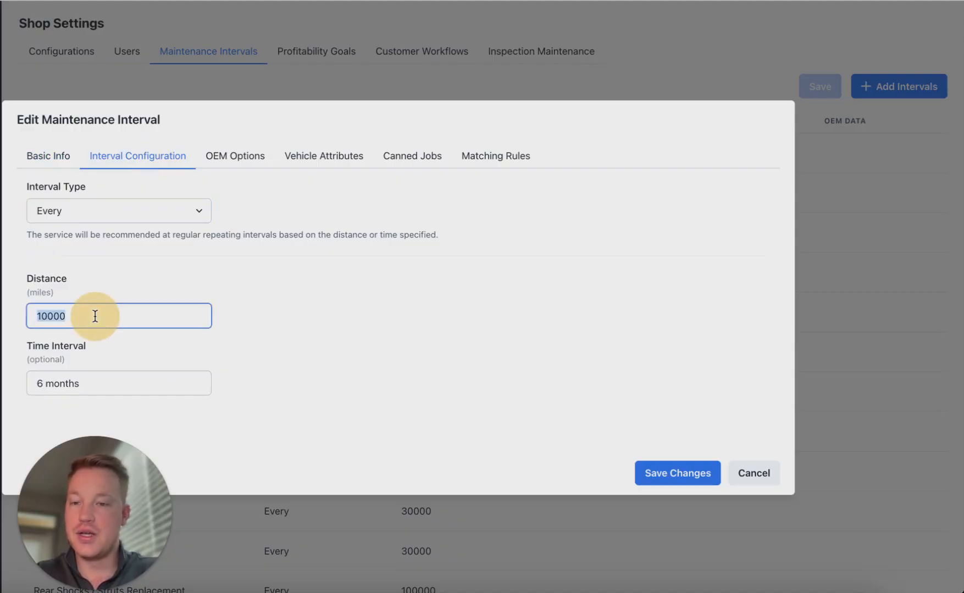
type("500")
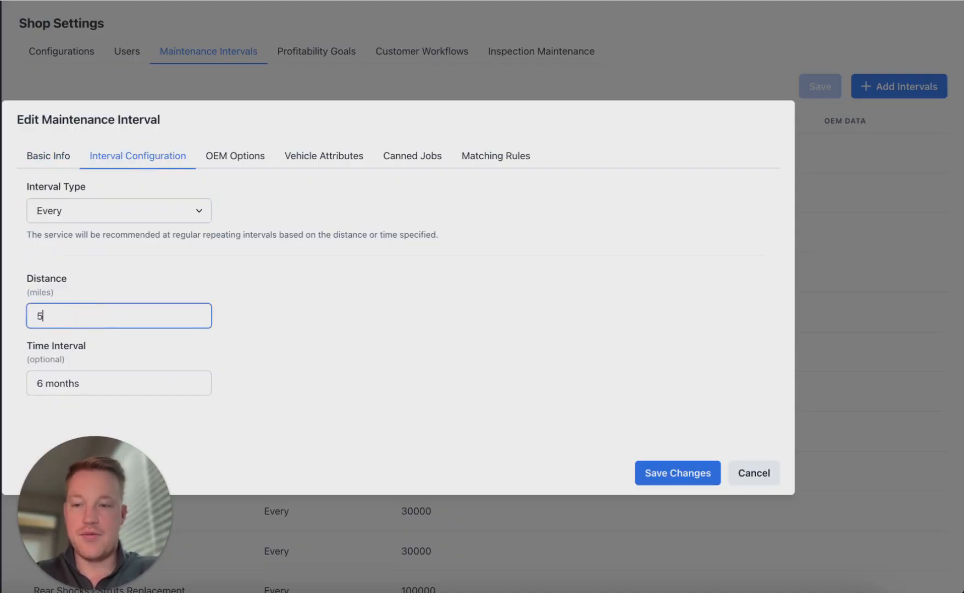
double_click(39, 384)
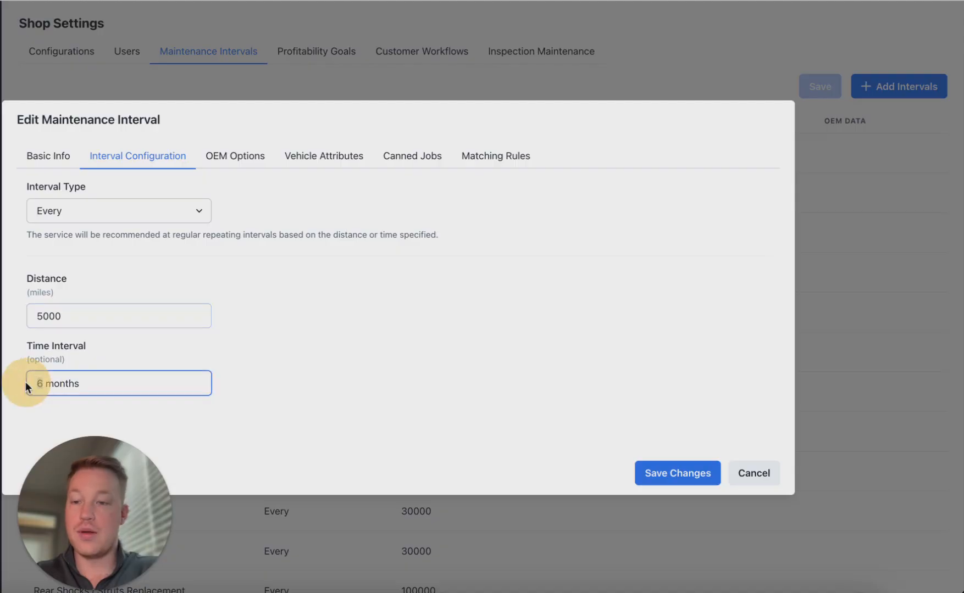
type("3")
Add the vehicle attribute rule IS Diesel to the Diesel Oil Change interval
left_click(247, 159)
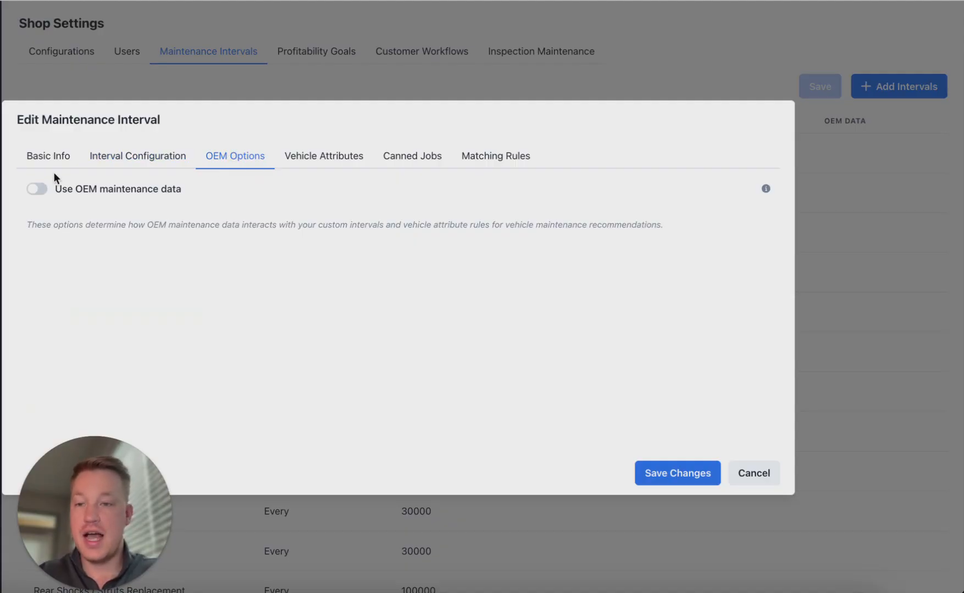
left_click(350, 161)
left_click(58, 216)
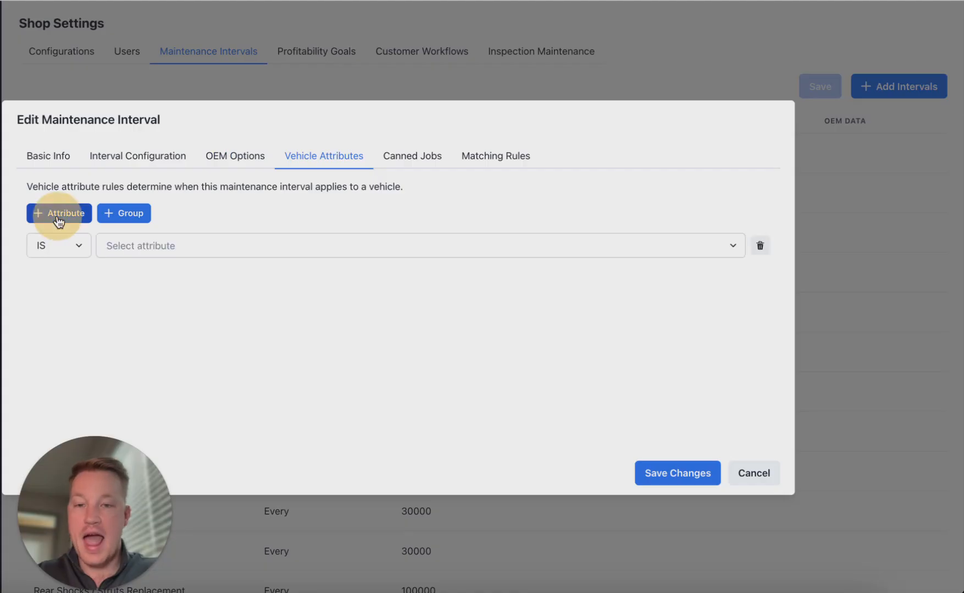
left_click(176, 246)
type("die")
left_click(178, 270)
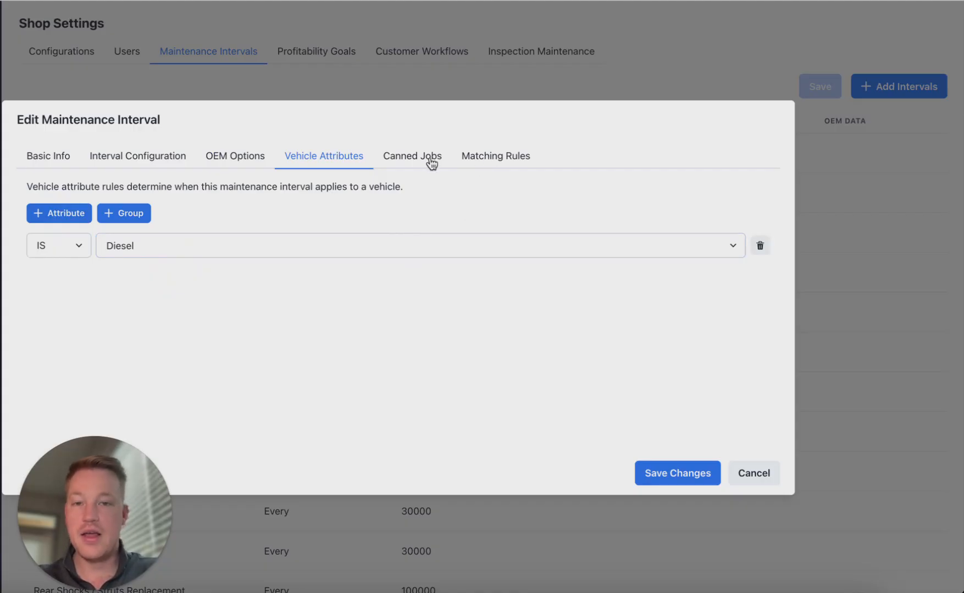
Add the search terms lof, lube and oil to Diesel Oil Change's matching rules and save the new interval
left_click(495, 159)
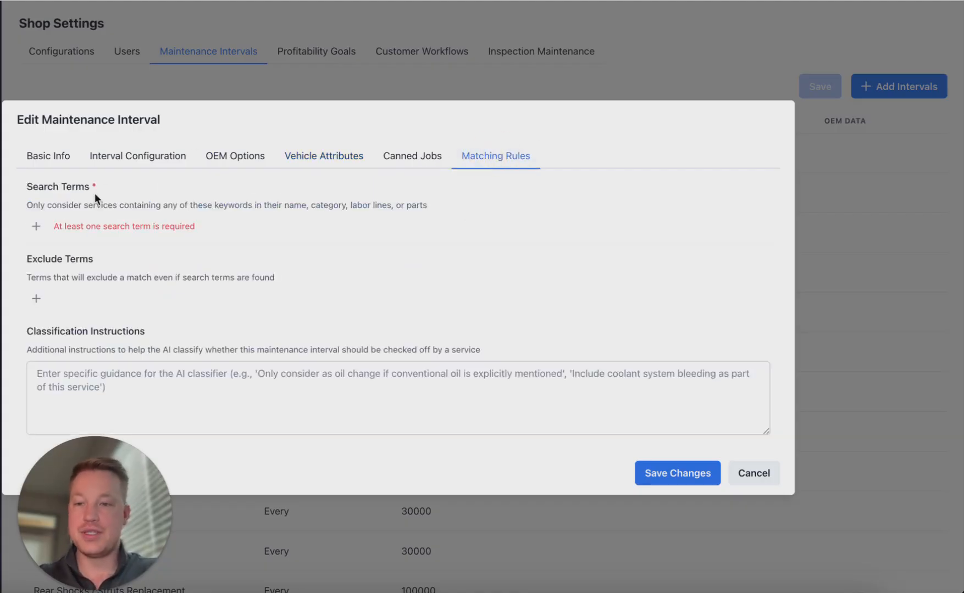
left_click(37, 230)
type("lof")
key("Return")
left_click(75, 229)
type("lube")
key("Return")
left_click(123, 230)
type("oil")
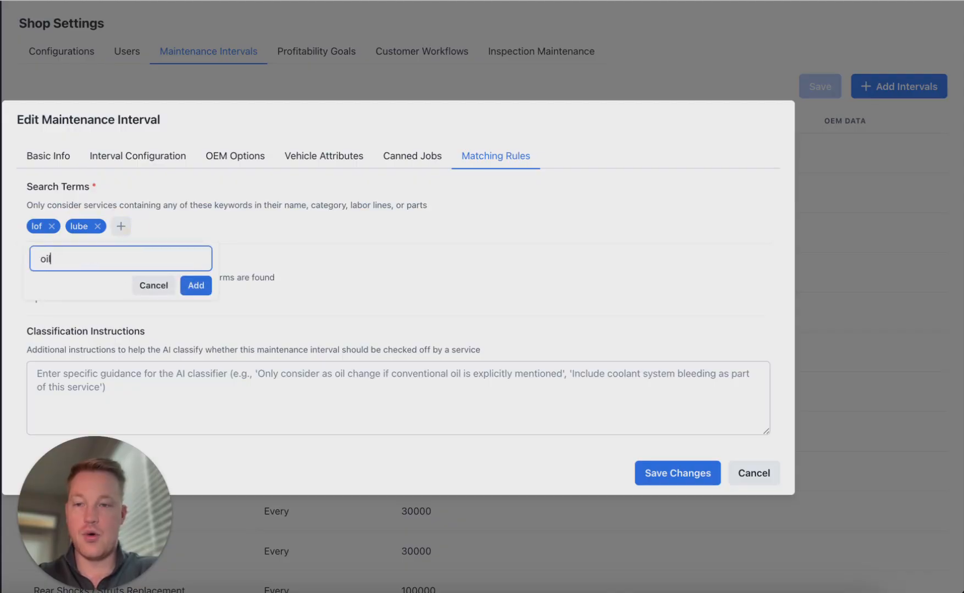
key("Return")
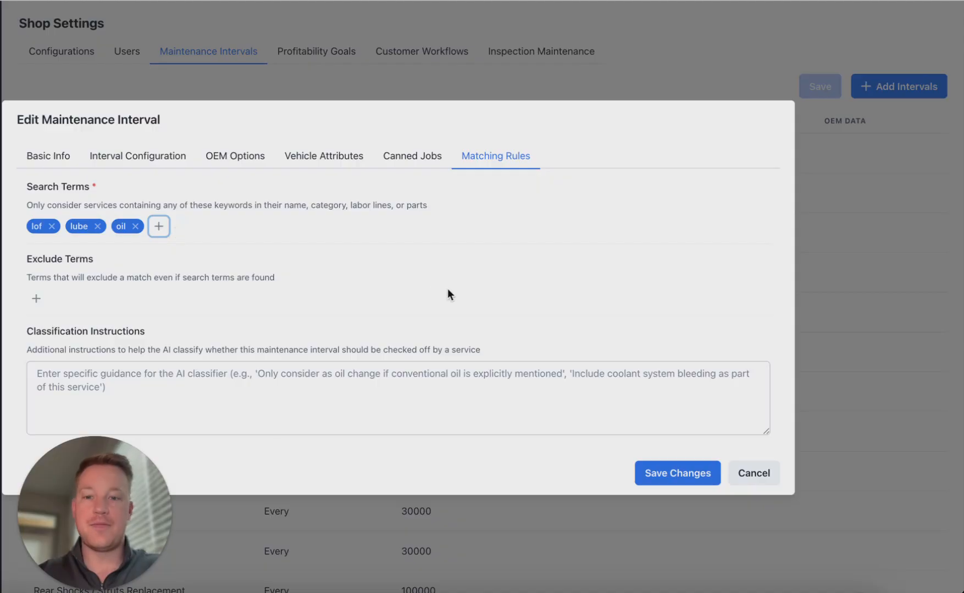
left_click(684, 474)
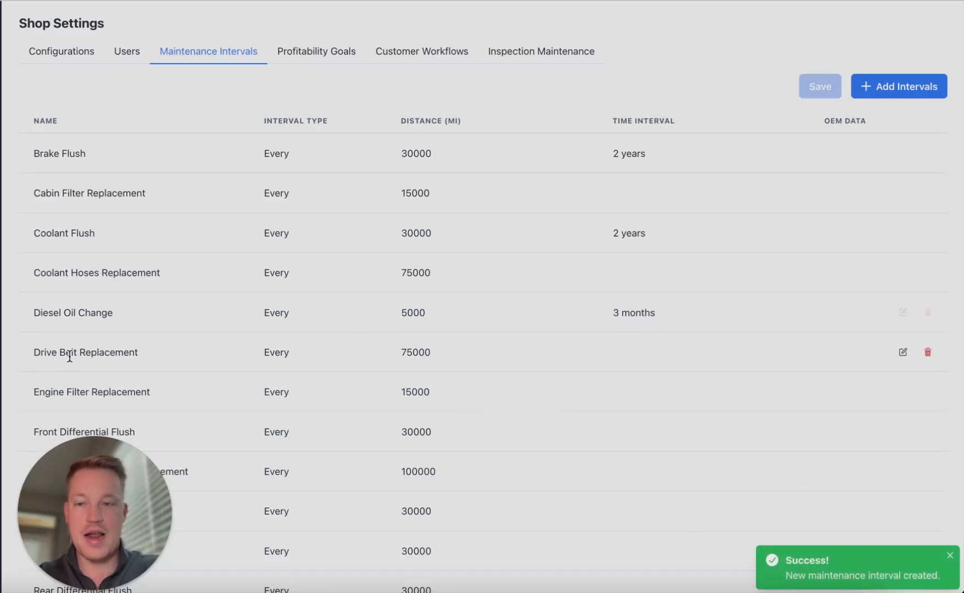
left_click_drag(34, 316, 132, 313)
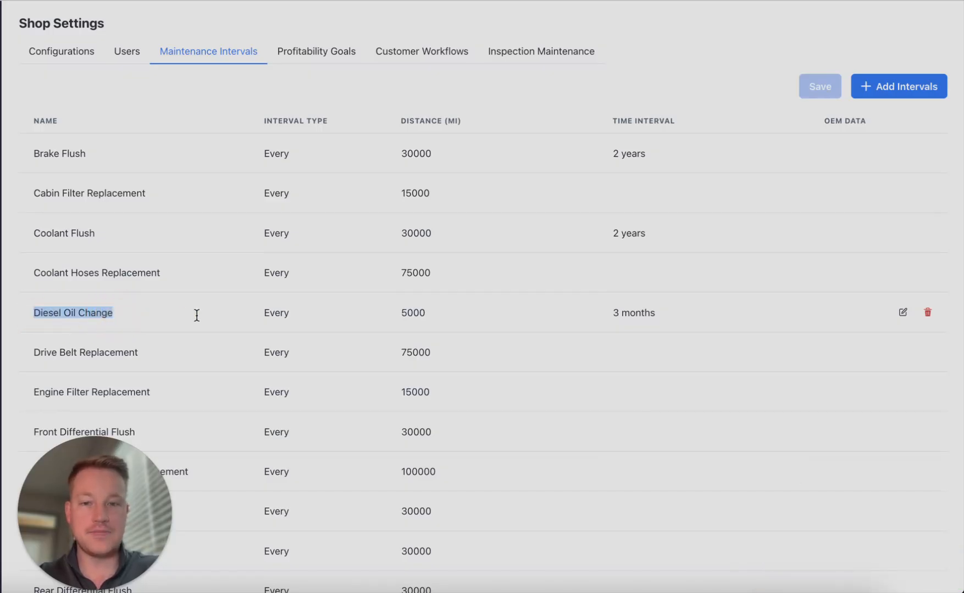
Set the time interval of Synthetic Oil Change to 3 months in the maintenance interval list and save
scroll(488, 340, "down", 7)
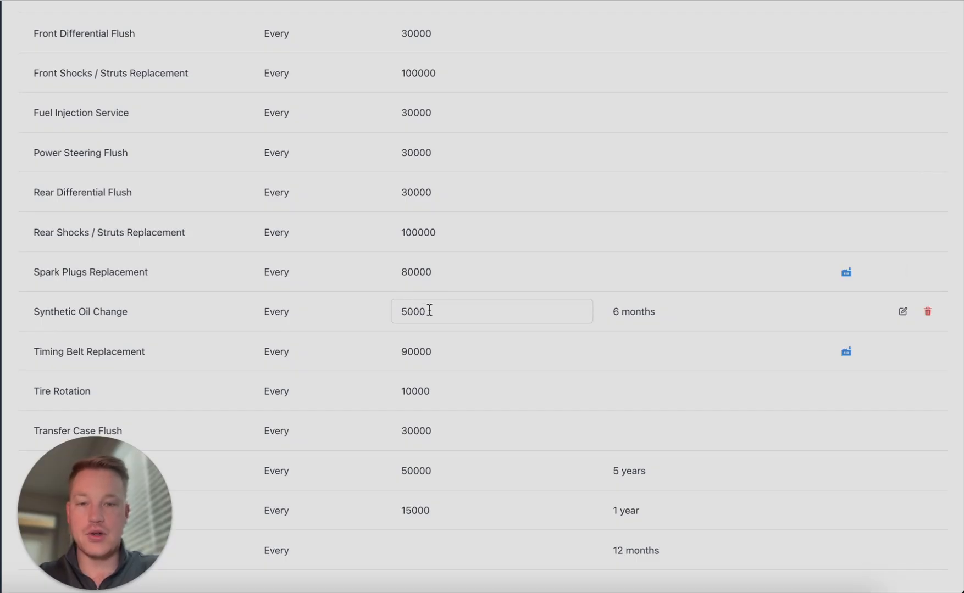
left_click(644, 312)
left_click(463, 309)
left_click(619, 312)
left_click(618, 313)
left_click_drag(619, 313, 606, 312)
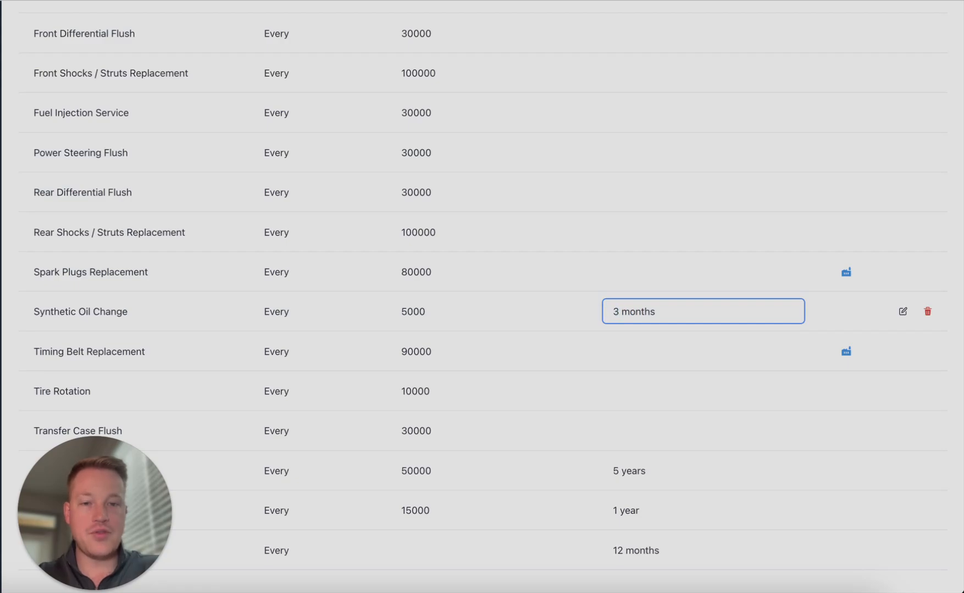
type("3")
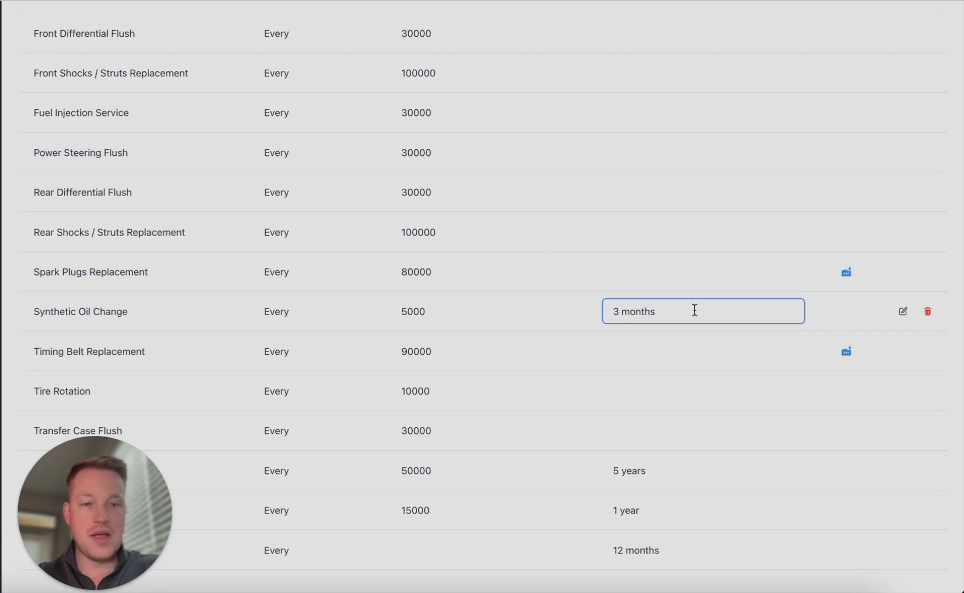
scroll(692, 309, "up", 10)
left_click(816, 72)
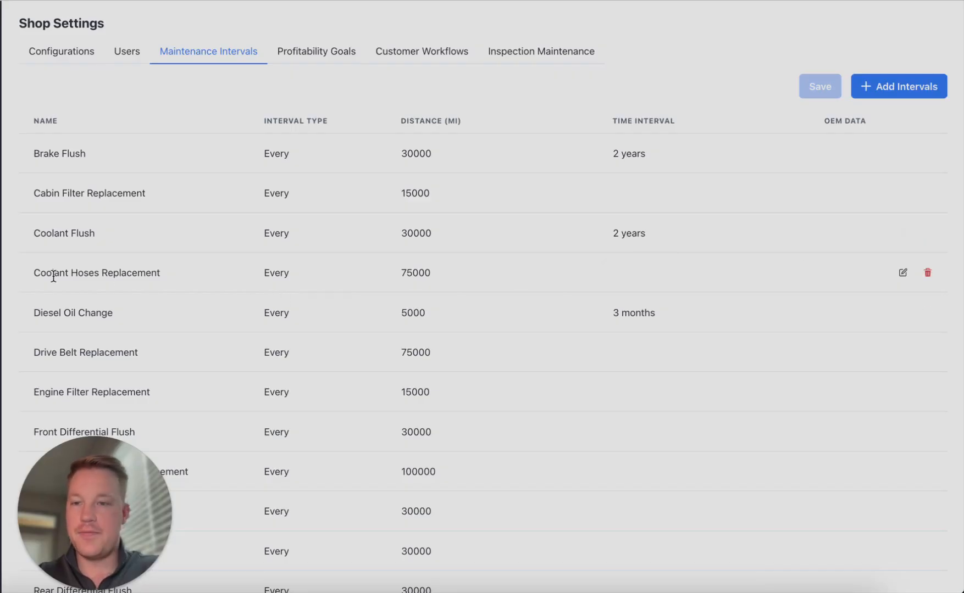
Delete the Coolant Hoses Replacement interval from the list and save the maintenance intervals
left_click_drag(31, 271, 186, 269)
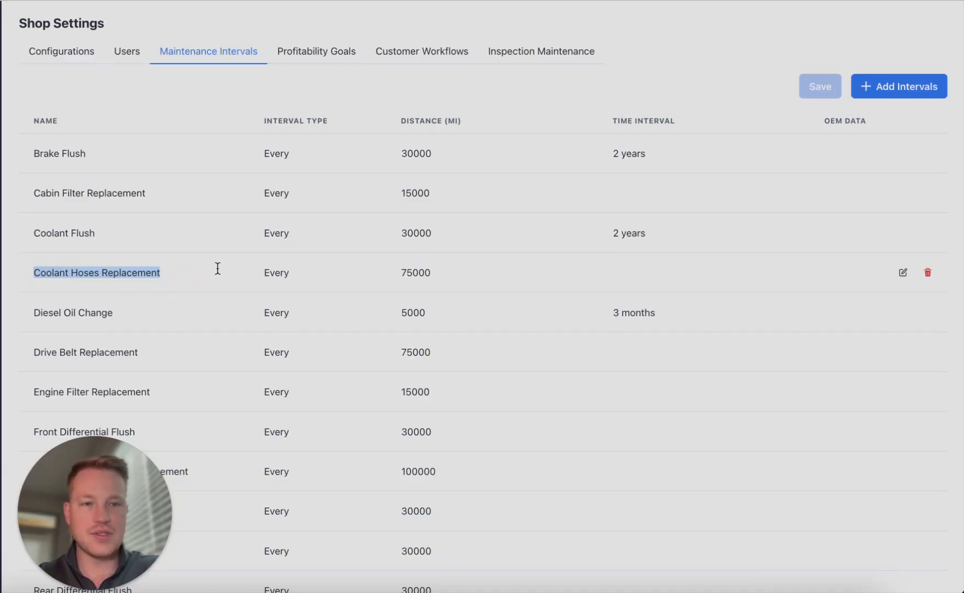
left_click(928, 275)
left_click(821, 91)
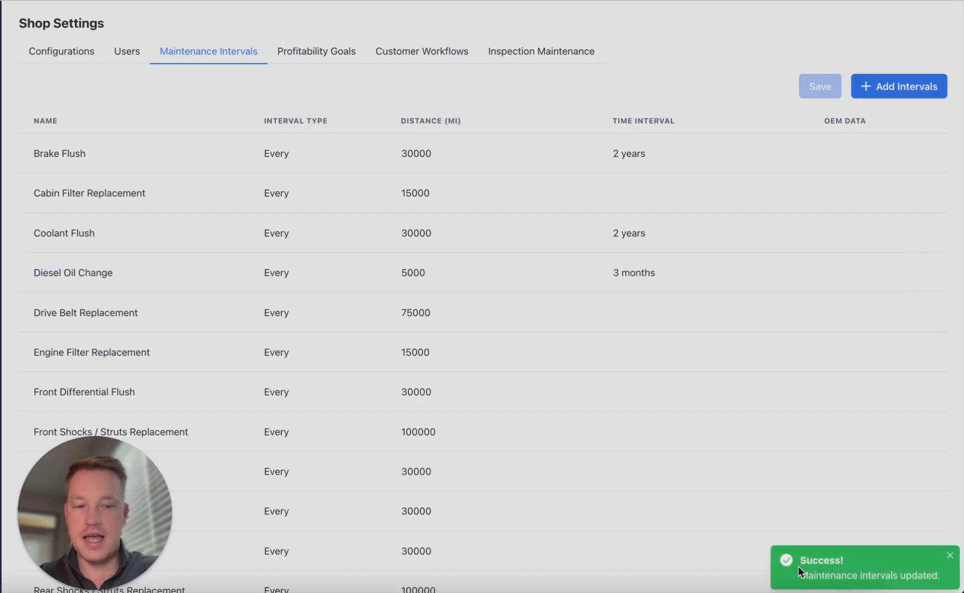
mouse_move(772, 422)
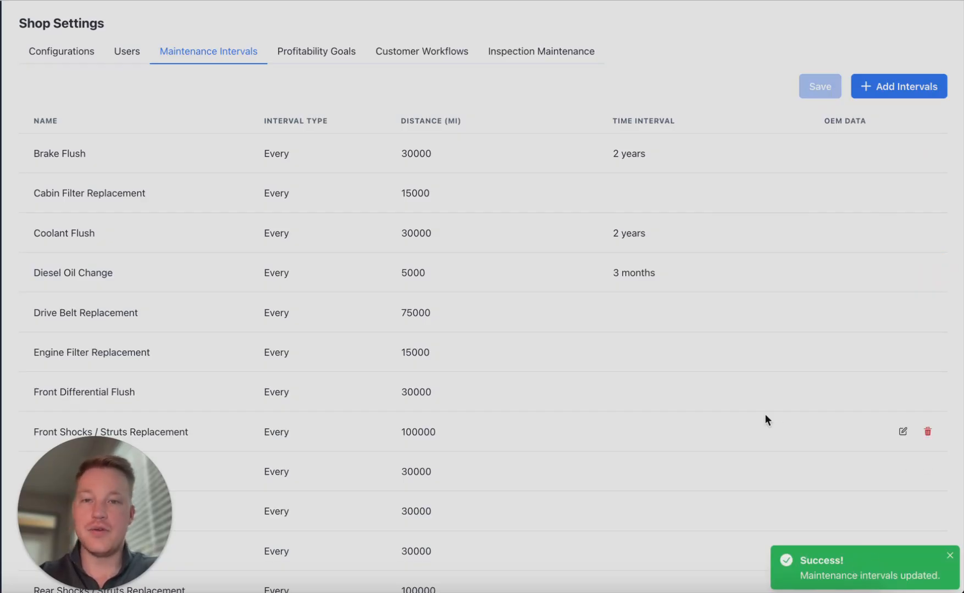